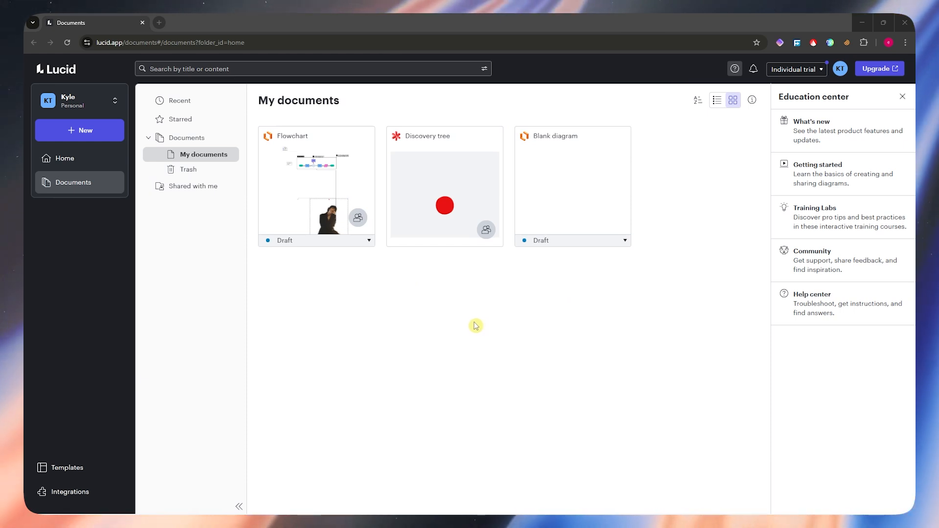
# Search the Lucidchart templates for "mind map" and look through the matching designs without using one
pyautogui.click(86, 134)
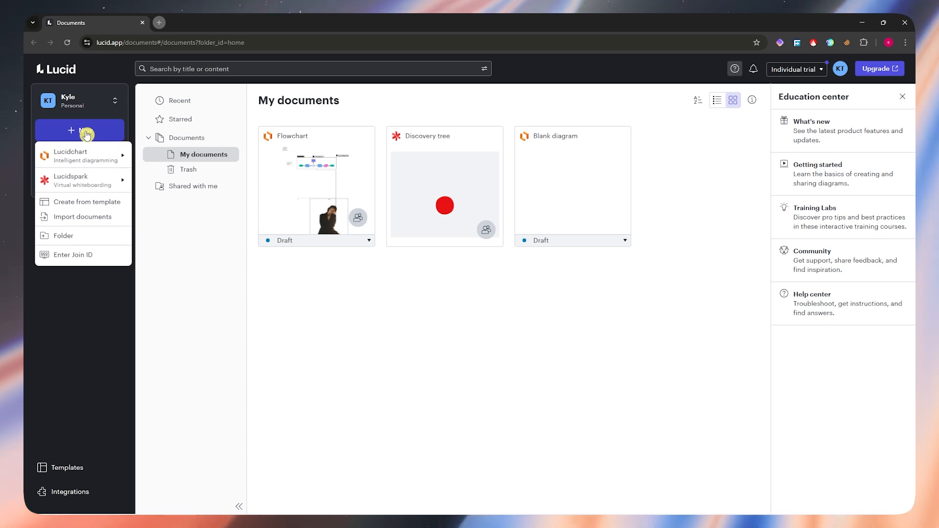
pyautogui.moveTo(68, 159)
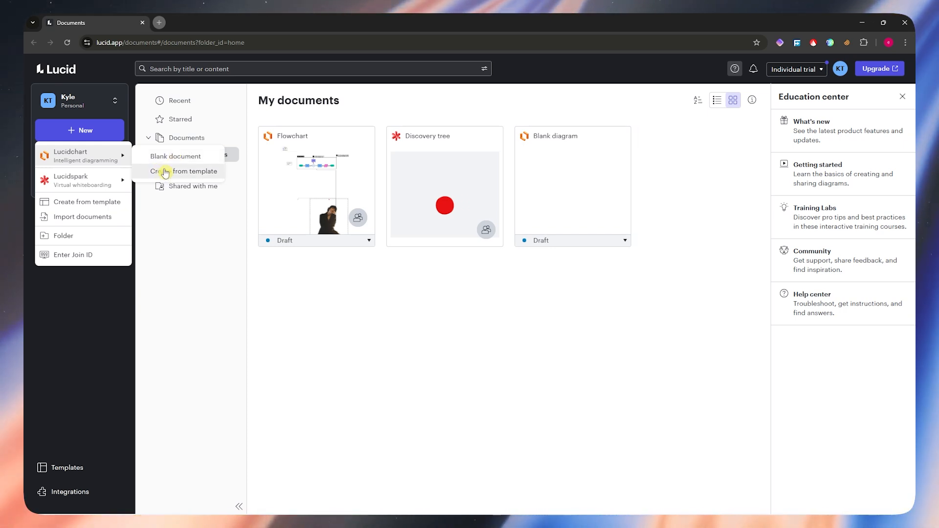
pyautogui.click(166, 173)
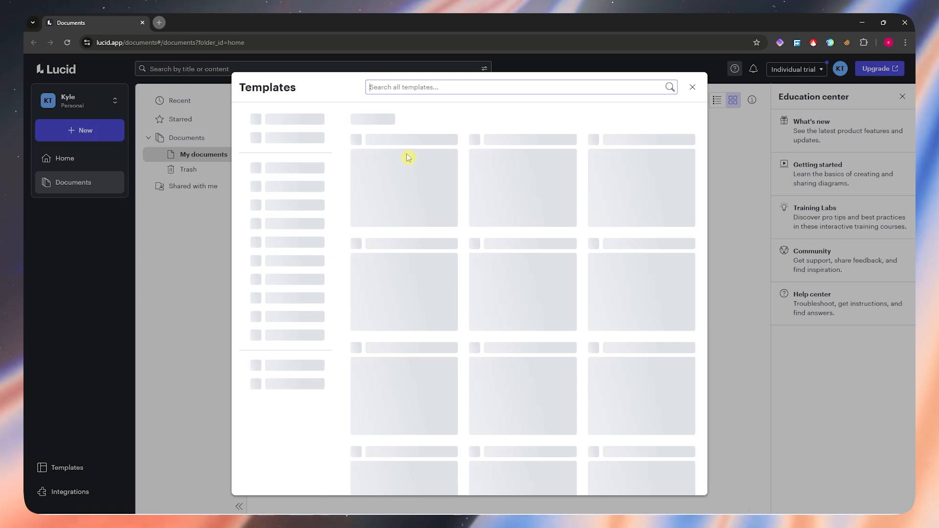
pyautogui.write('mind map')
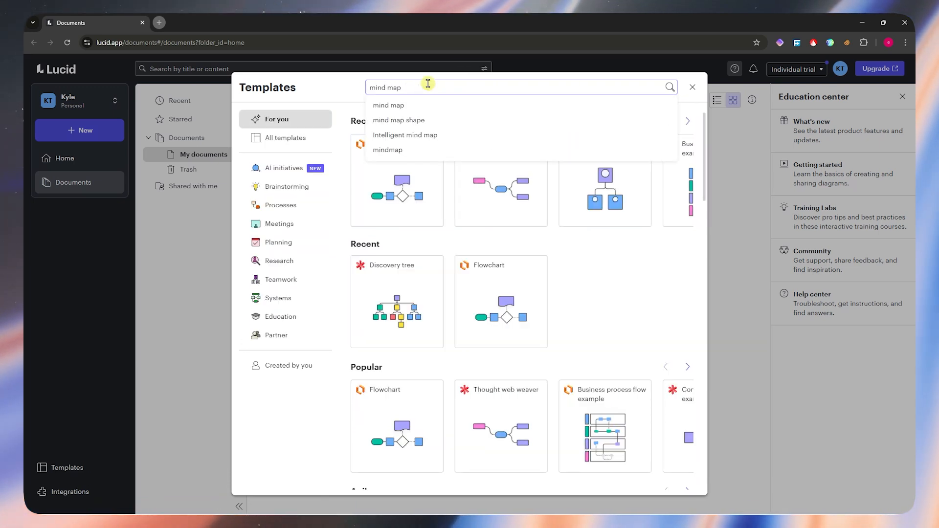
pyautogui.press('Return')
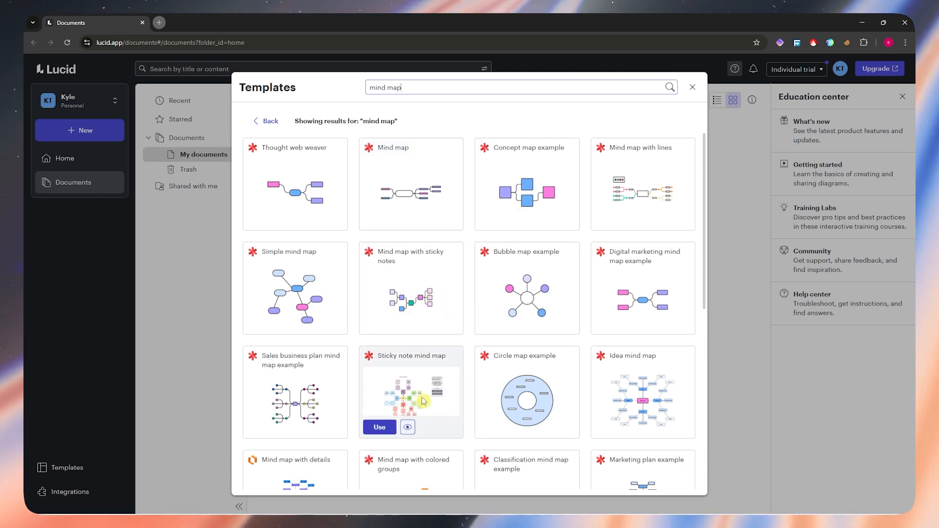
pyautogui.scroll(-2, 631, 391)
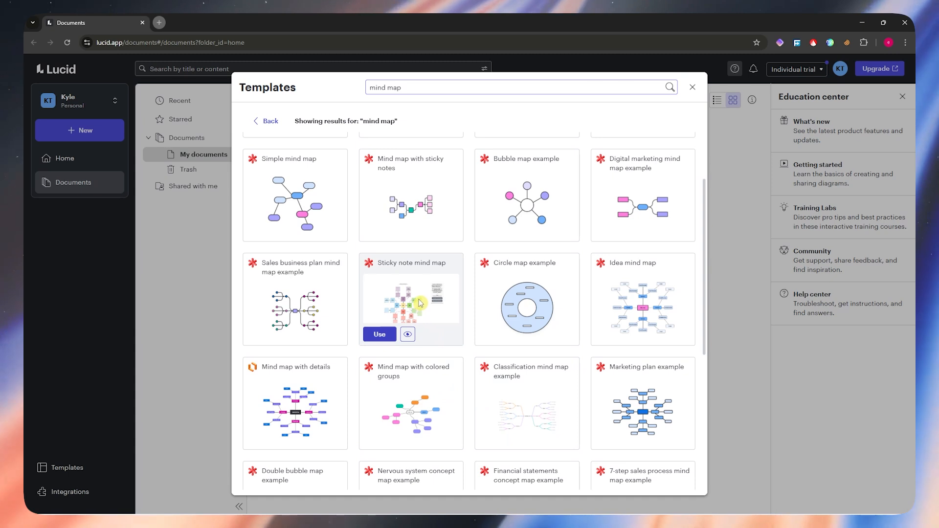
pyautogui.click(693, 87)
# Create a new blank Lucidchart document and dismiss the template picker
pyautogui.click(81, 130)
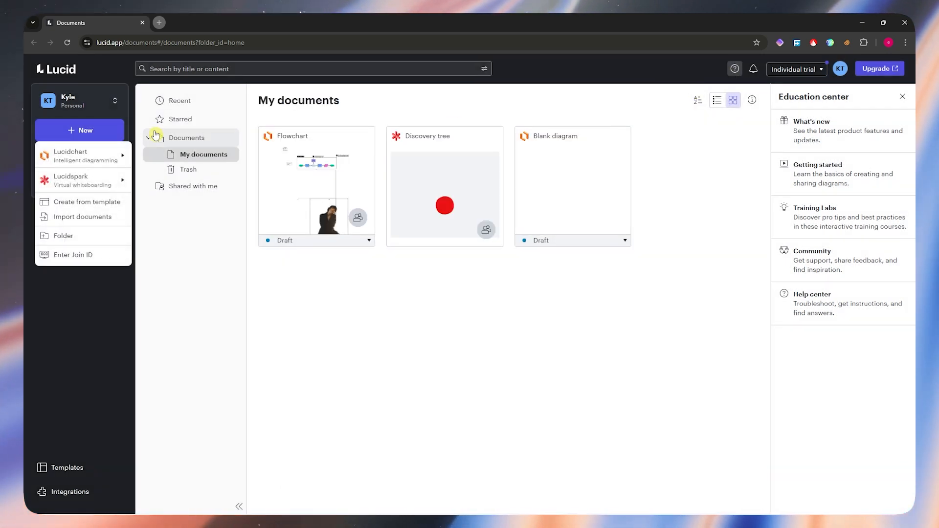
pyautogui.moveTo(118, 154)
pyautogui.click(162, 156)
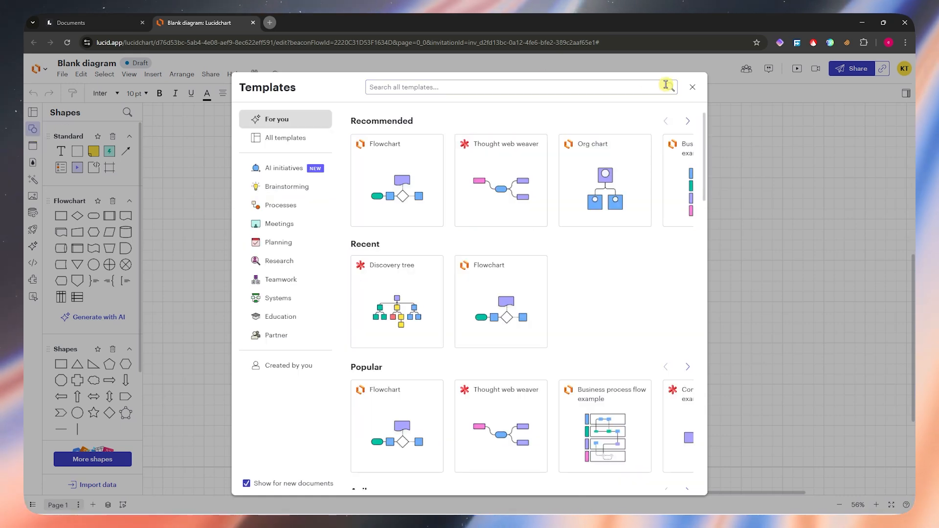
pyautogui.click(693, 87)
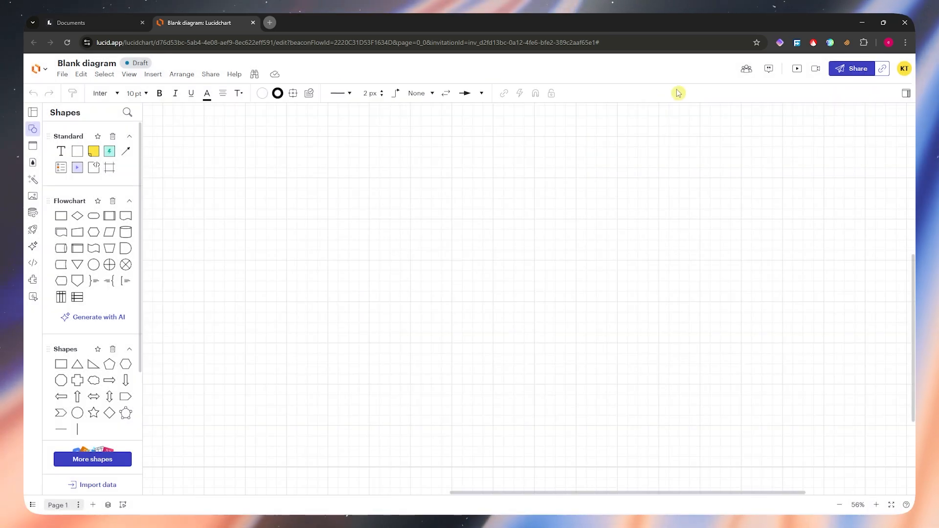
# Add a Decision diamond from the flowchart shapes, enlarge it to several times its size and place it near the upper middle of the canvas
pyautogui.click(33, 133)
pyautogui.click(34, 133)
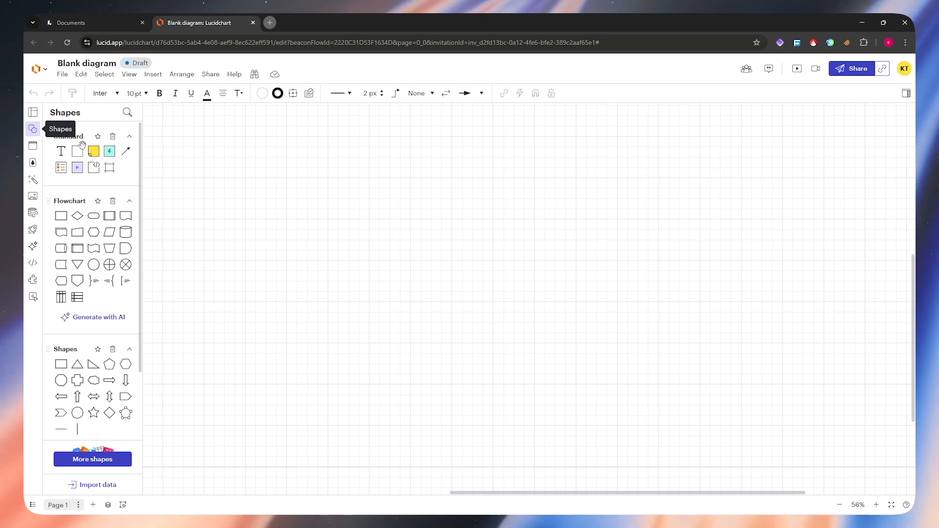
pyautogui.scroll(-2, 97, 362)
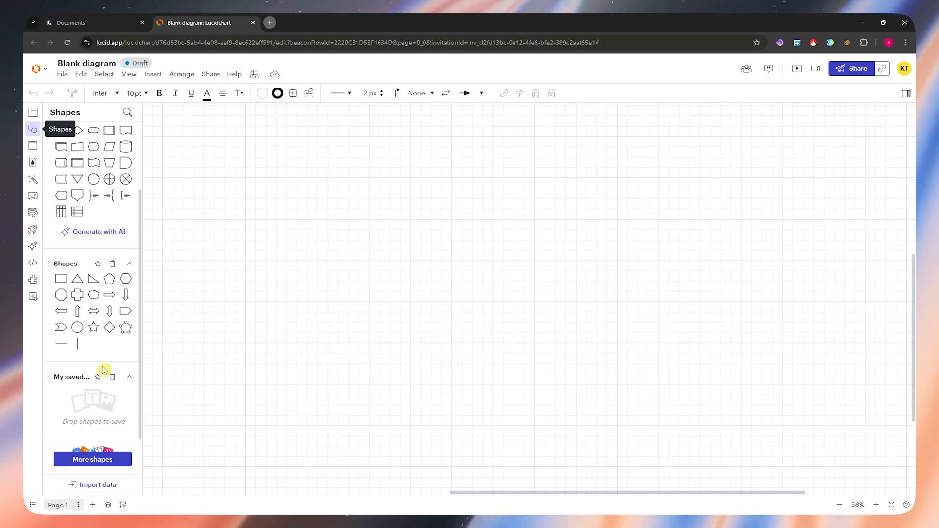
pyautogui.scroll(2, 110, 272)
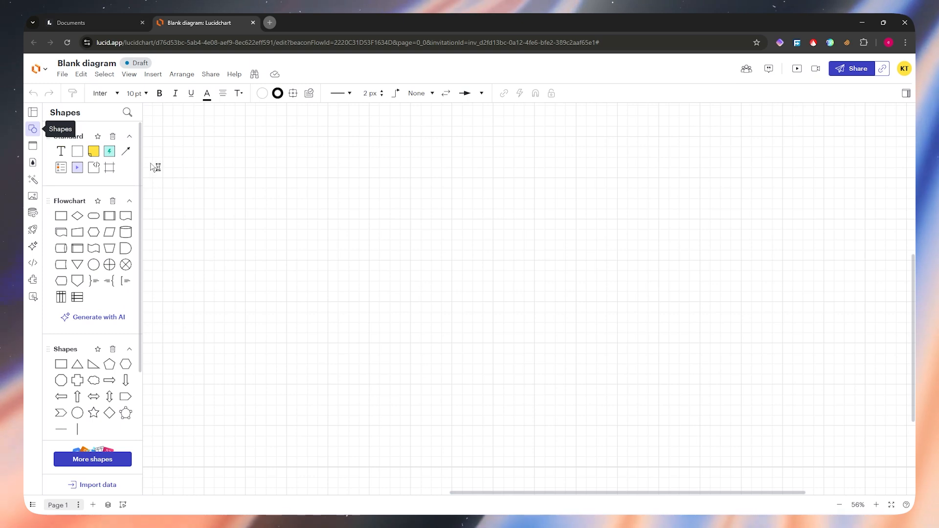
pyautogui.click(76, 216)
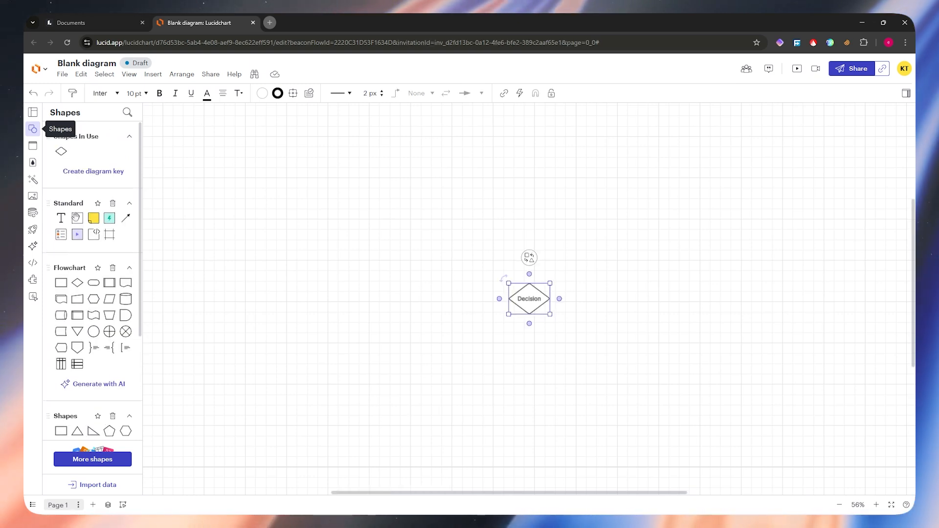
pyautogui.moveTo(549, 284); pyautogui.dragTo(699, 184)
pyautogui.moveTo(620, 235); pyautogui.dragTo(512, 198)
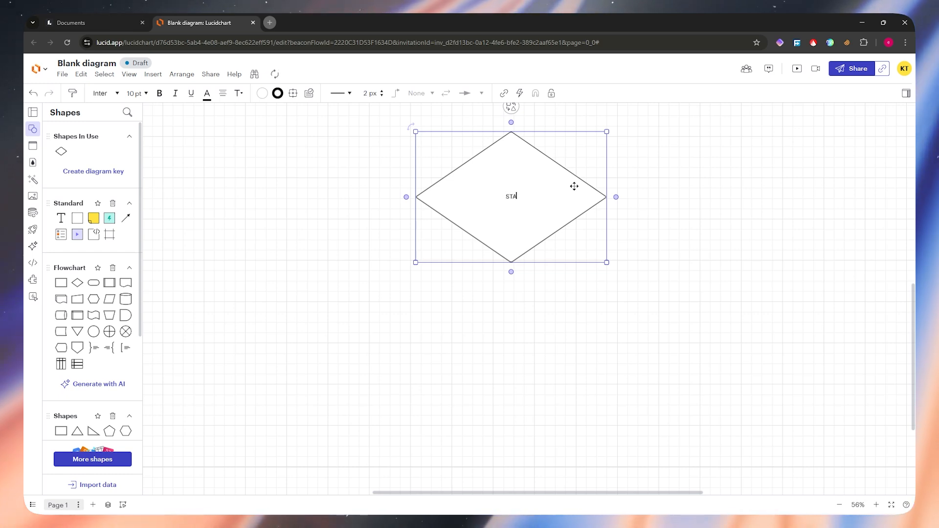
# Label the diamond "STARTING POINT"
pyautogui.write('RTING POINT')
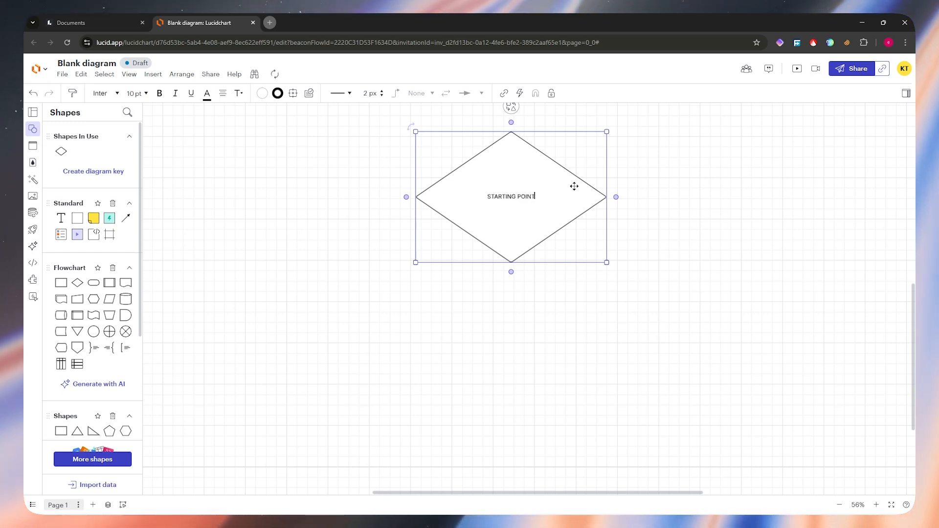
pyautogui.click(691, 159)
pyautogui.click(541, 206)
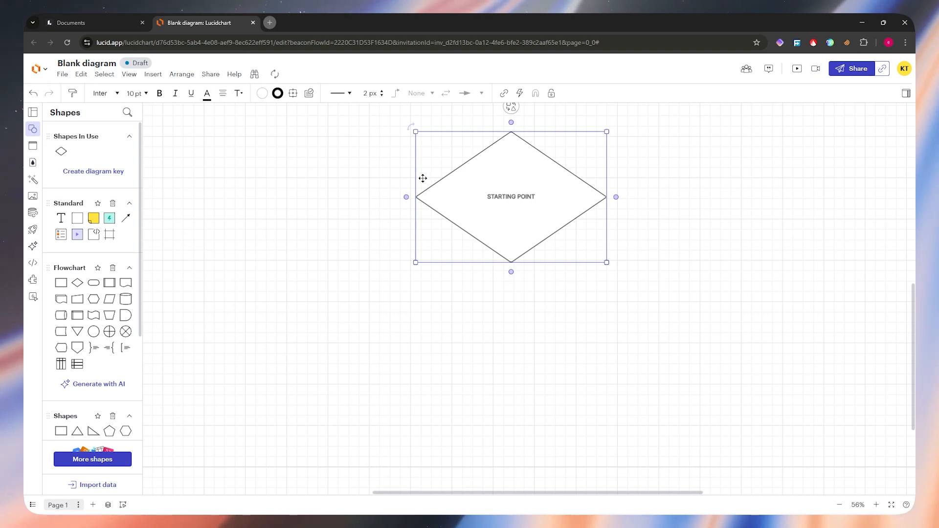
# Add one flowchart Terminator shape, removing the duplicate, and place it enlarged to the right of the diamond with a gap between them
pyautogui.doubleClick(94, 285)
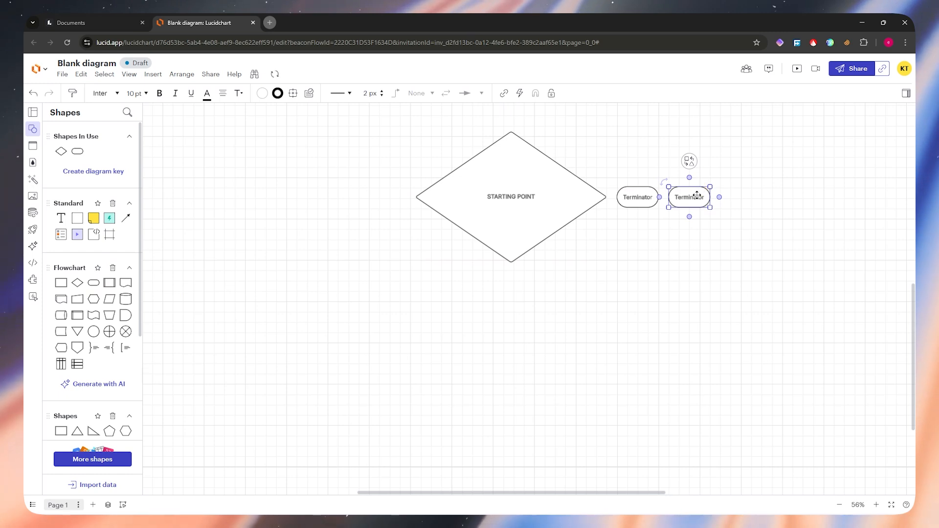
pyautogui.press('Delete')
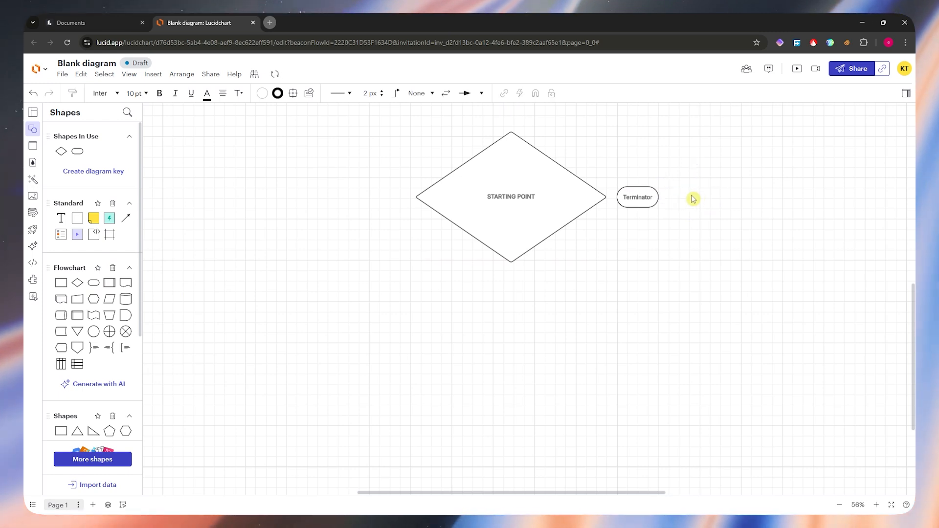
pyautogui.moveTo(644, 200); pyautogui.dragTo(704, 228)
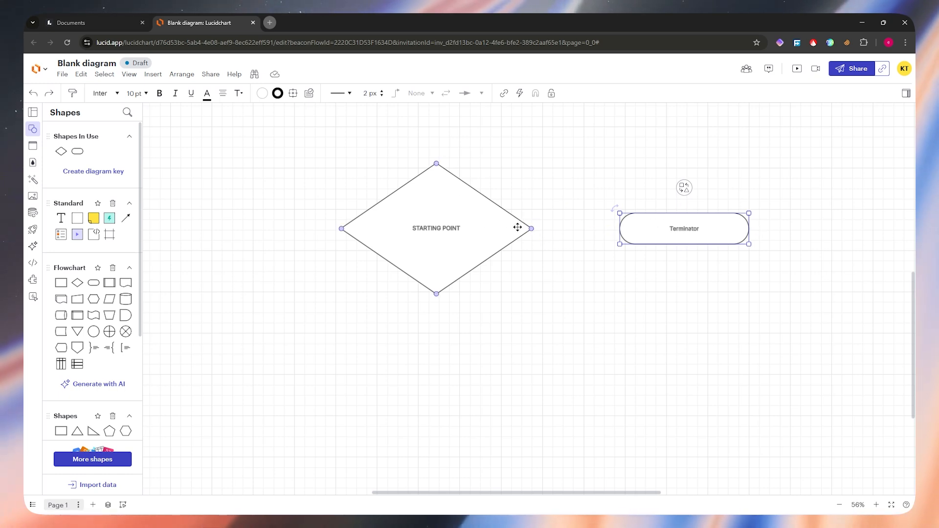
# Connect the diamond's right corner to the left end of the Terminator with an unlabelled arrow
pyautogui.moveTo(531, 228); pyautogui.dragTo(581, 226)
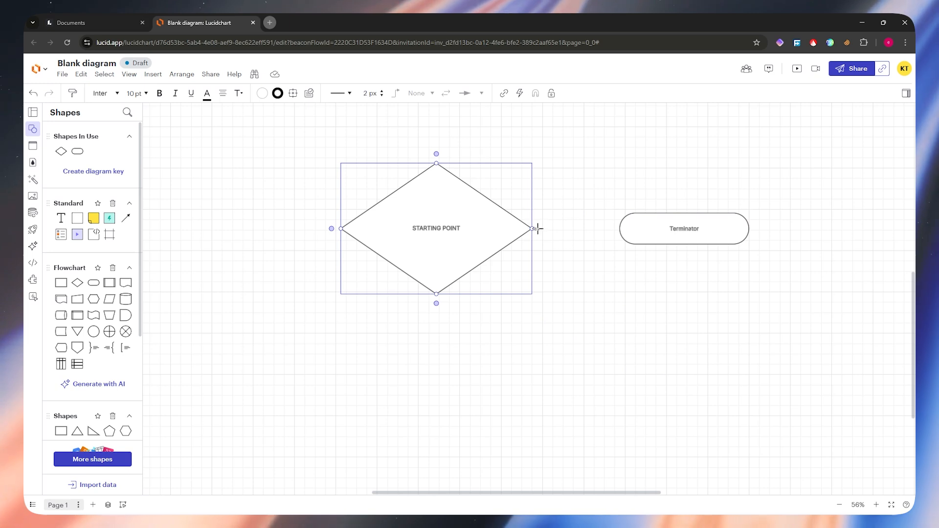
pyautogui.moveTo(621, 229); pyautogui.dragTo(619, 228)
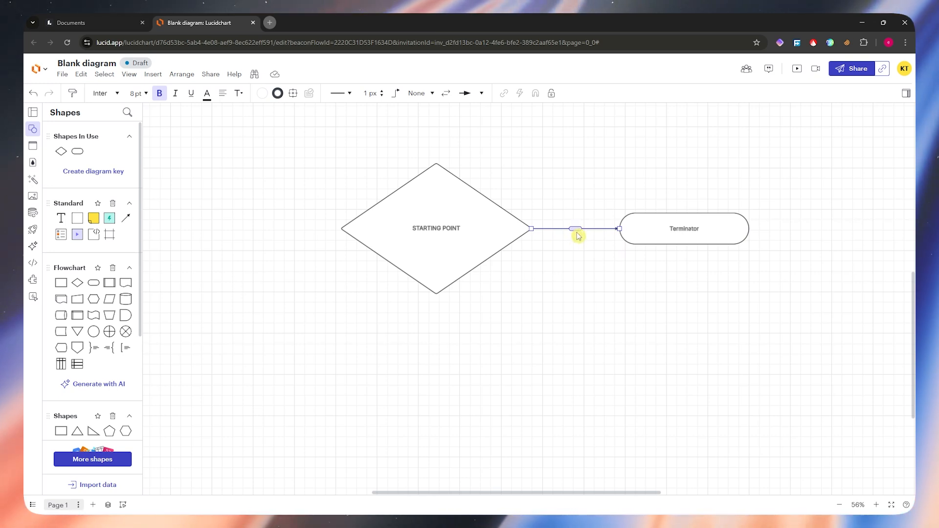
pyautogui.click(583, 270)
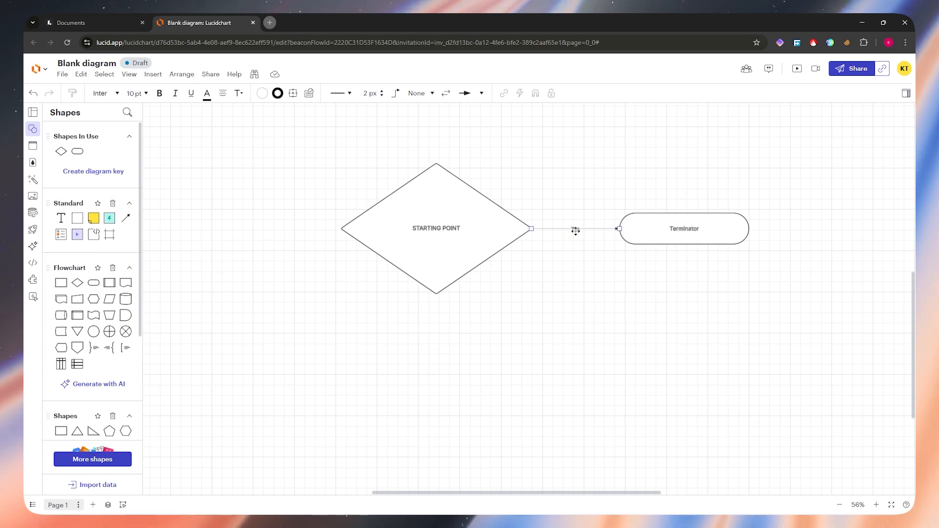
pyautogui.click(576, 229)
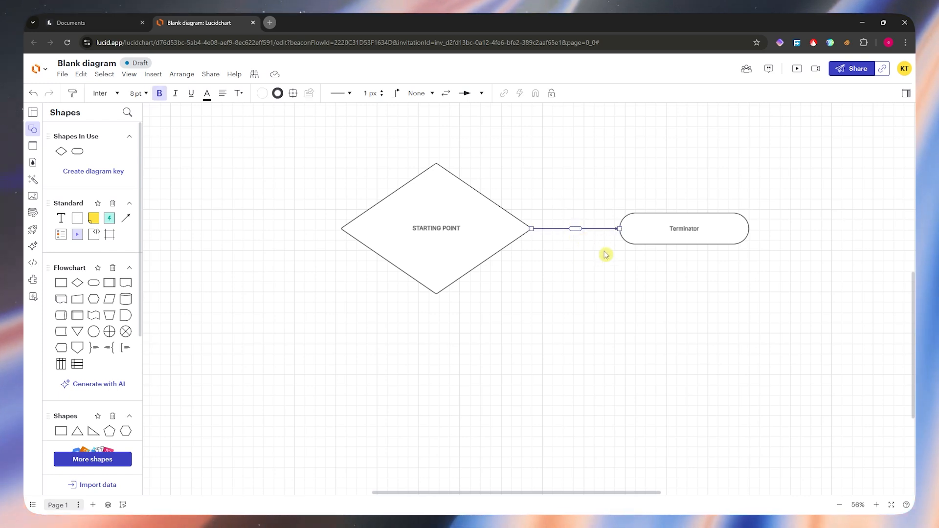
pyautogui.click(594, 279)
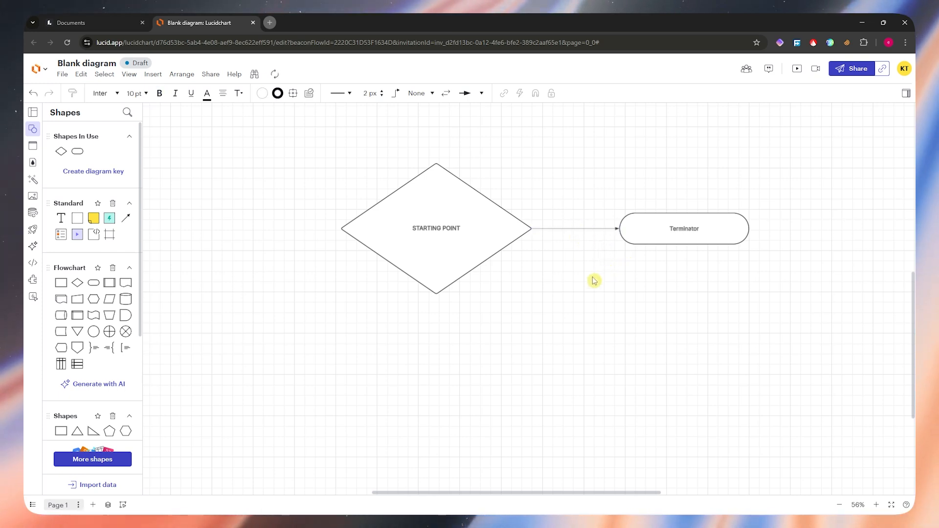
# Delete the connector between the diamond and the Terminator, and undo that deletion with its "Yes" label cleared
pyautogui.click(580, 230)
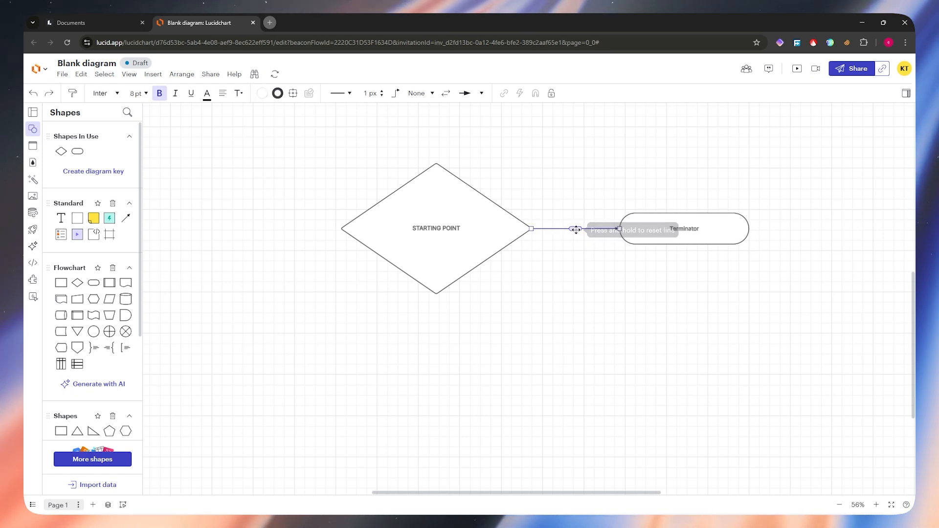
pyautogui.click(577, 239)
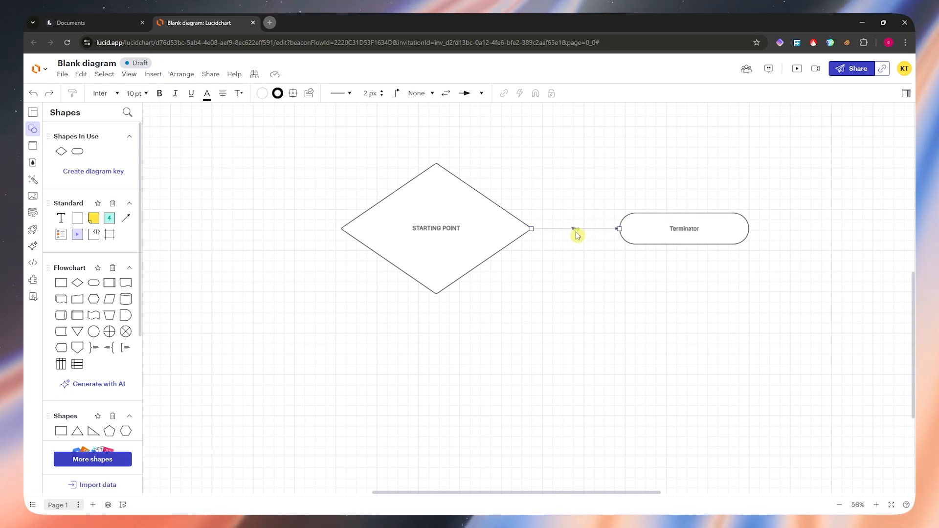
pyautogui.click(575, 229)
pyautogui.click(582, 244)
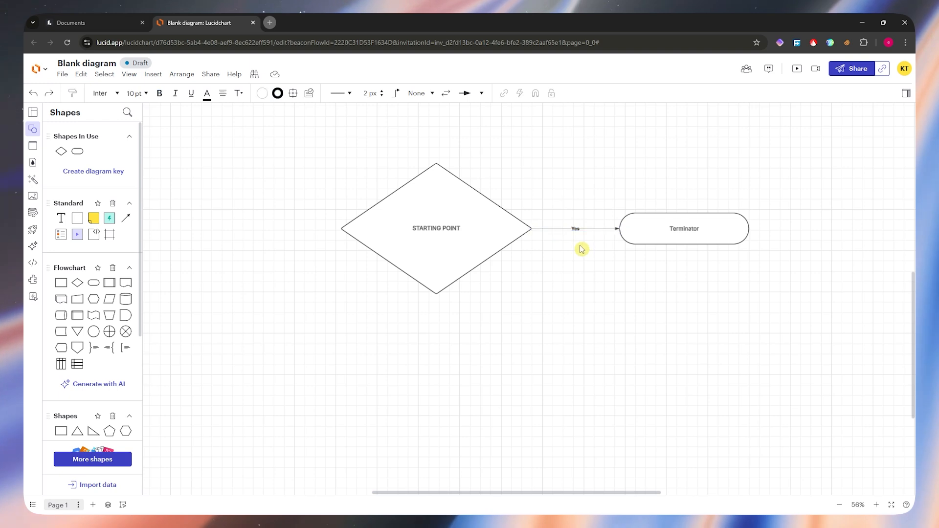
pyautogui.press('Delete')
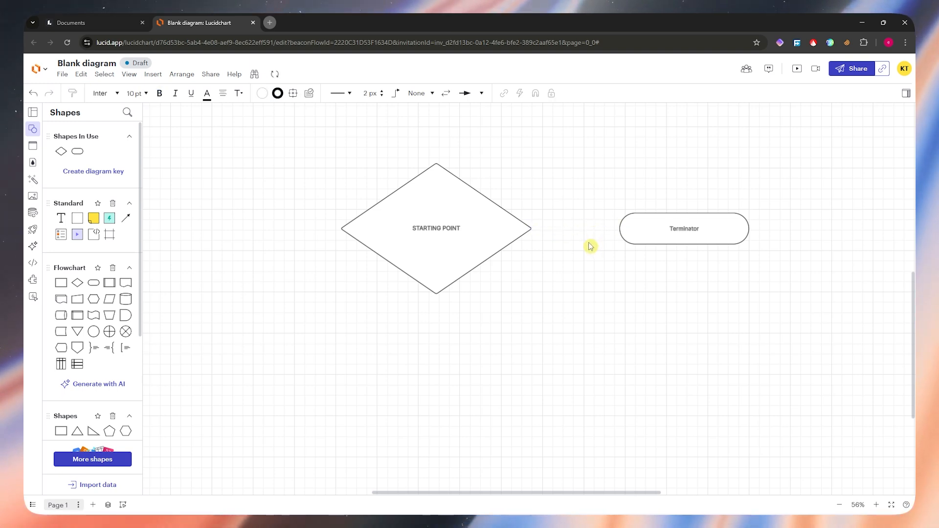
pyautogui.hotkey('ctrl', 'z')
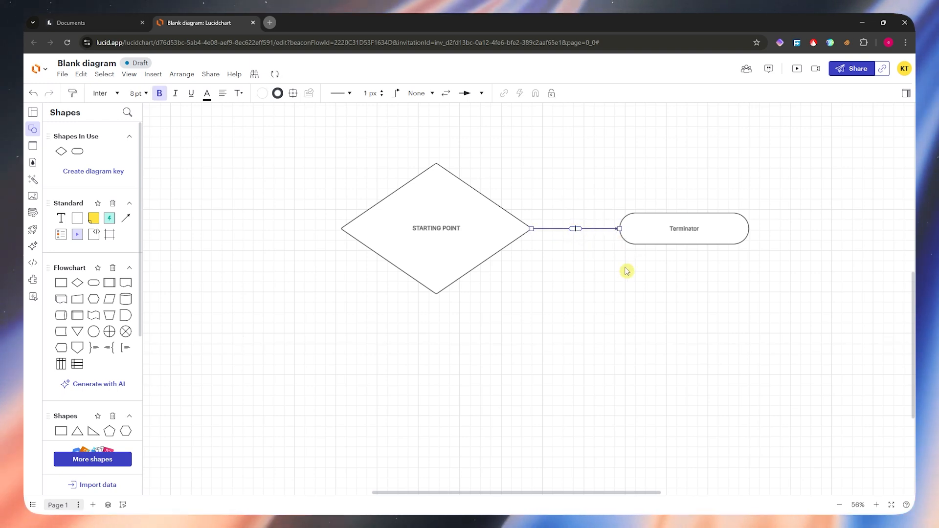
pyautogui.click(581, 261)
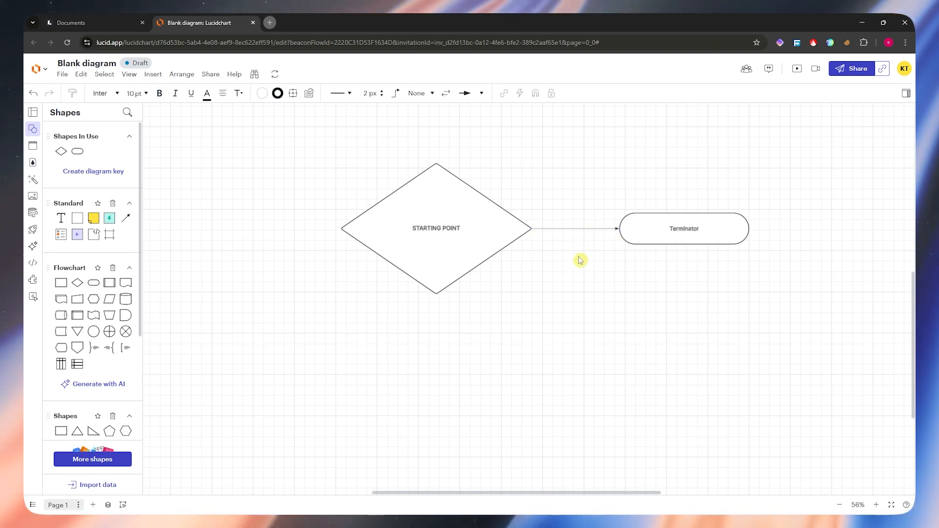
# Set the line width of the connector between the diamond and the Terminator to 8 px
pyautogui.click(602, 232)
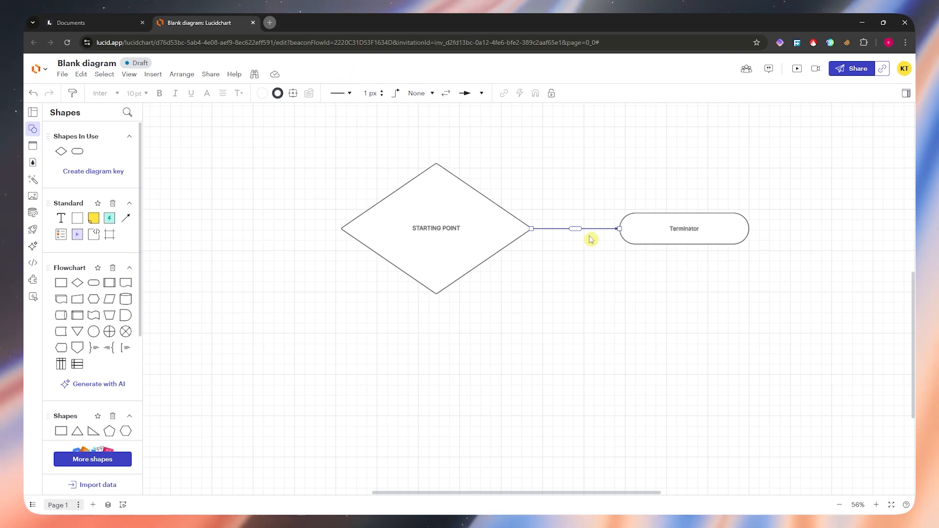
pyautogui.click(372, 93)
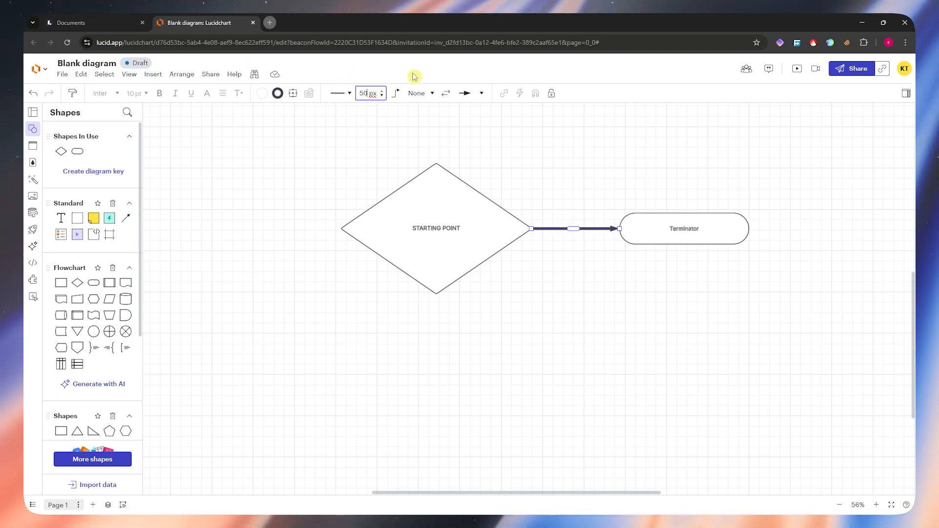
pyautogui.write('1')
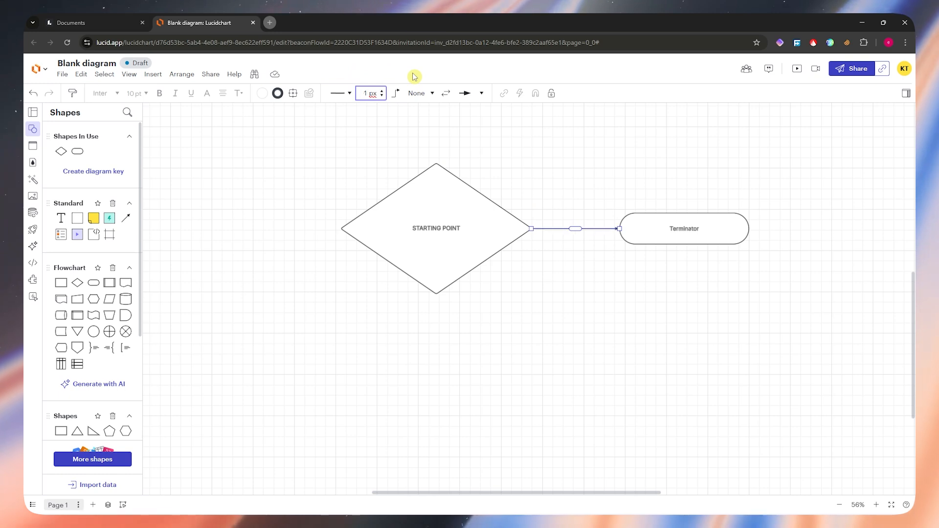
pyautogui.press('BackSpace')
pyautogui.write('8')
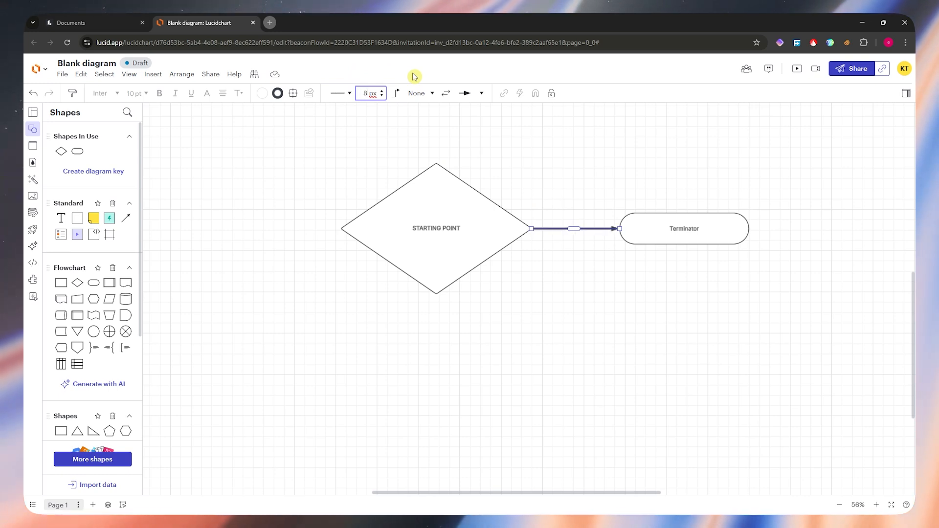
pyautogui.press('Return')
pyautogui.click(615, 277)
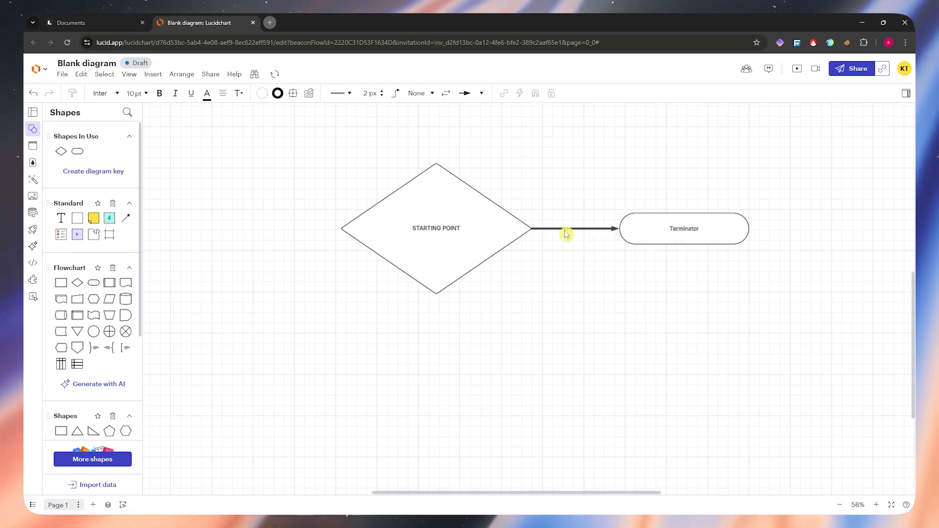
# Set the outline width of the STARTING POINT diamond to 8 px
pyautogui.click(434, 192)
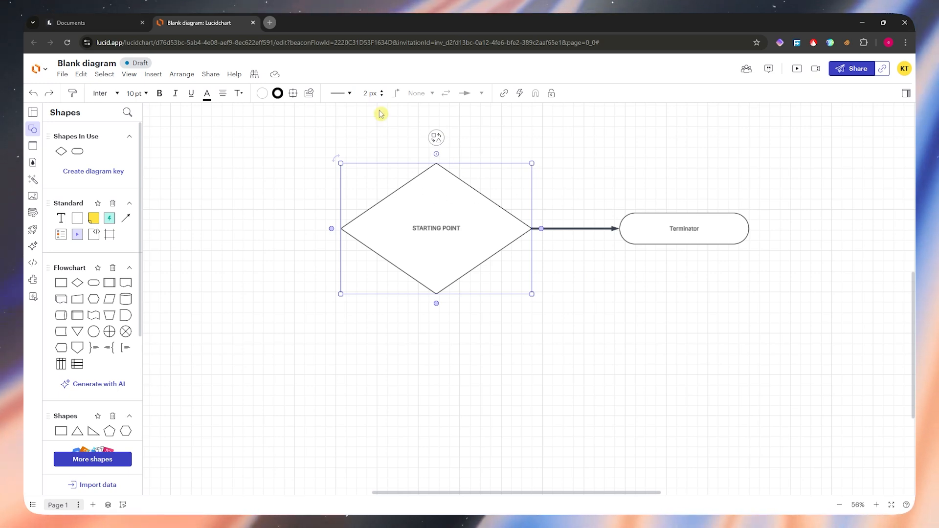
pyautogui.click(367, 93)
pyautogui.hotkey('ctrl', 'a')
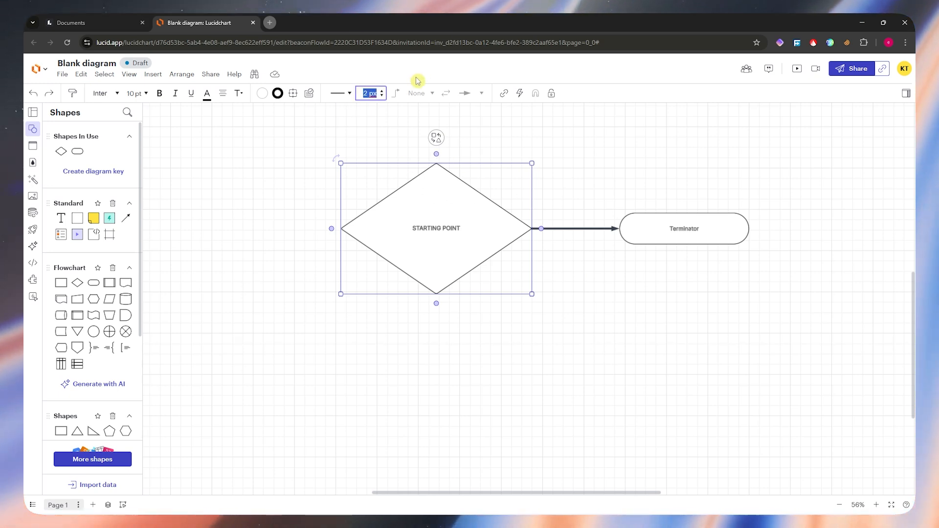
pyautogui.write('8')
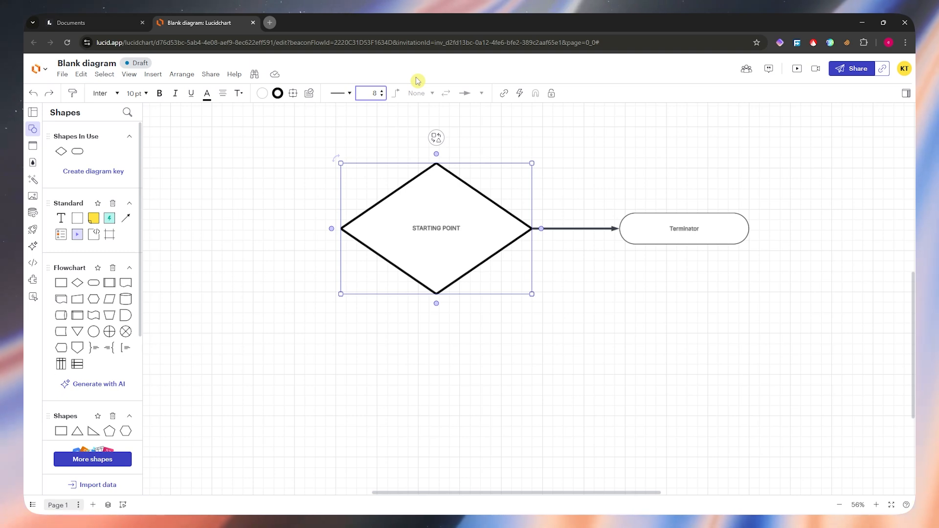
pyautogui.press('Return')
# Change the diamond's outline to a dashed line style and colour it orange
pyautogui.click(345, 99)
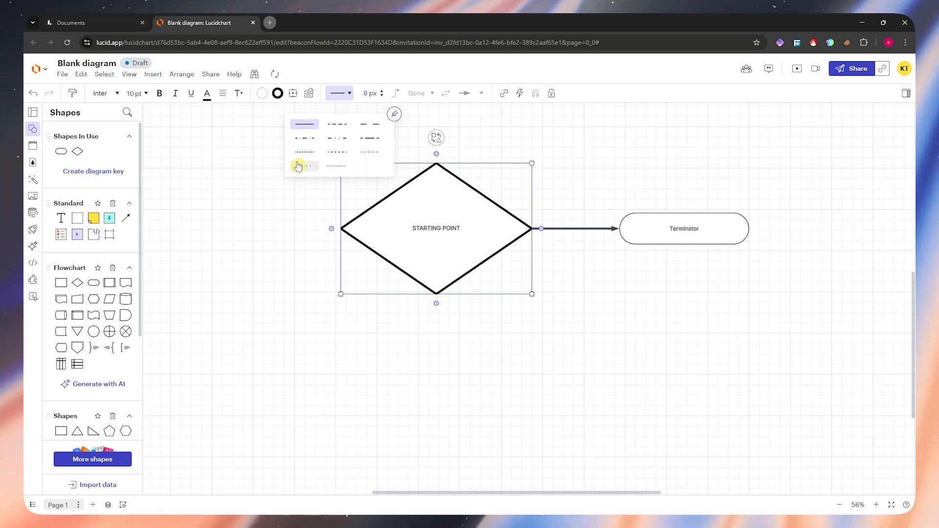
pyautogui.click(344, 126)
pyautogui.click(277, 94)
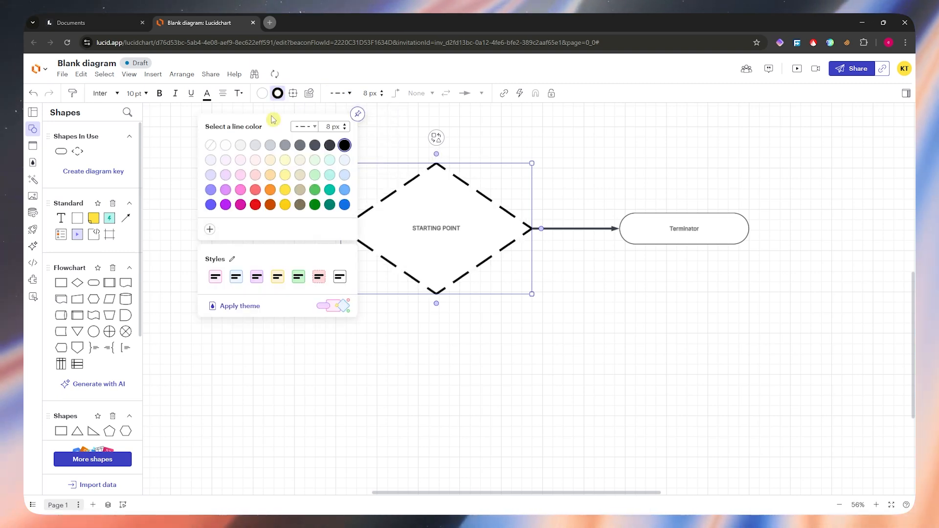
pyautogui.click(270, 194)
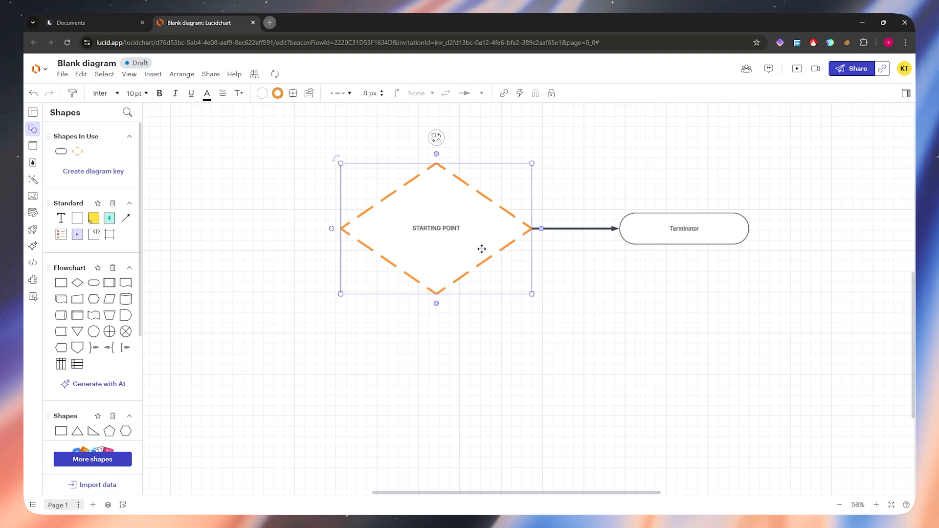
pyautogui.click(664, 312)
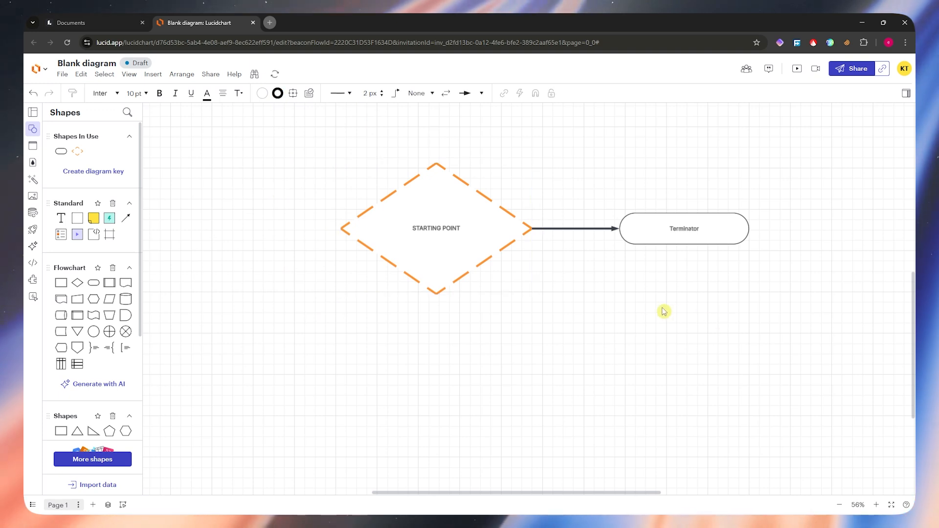
# Add a flowchart Off-page link shape and place it enlarged and centred below the diamond with a gap between them
pyautogui.click(76, 348)
pyautogui.moveTo(537, 295); pyautogui.dragTo(558, 269)
pyautogui.moveTo(472, 336); pyautogui.dragTo(456, 402)
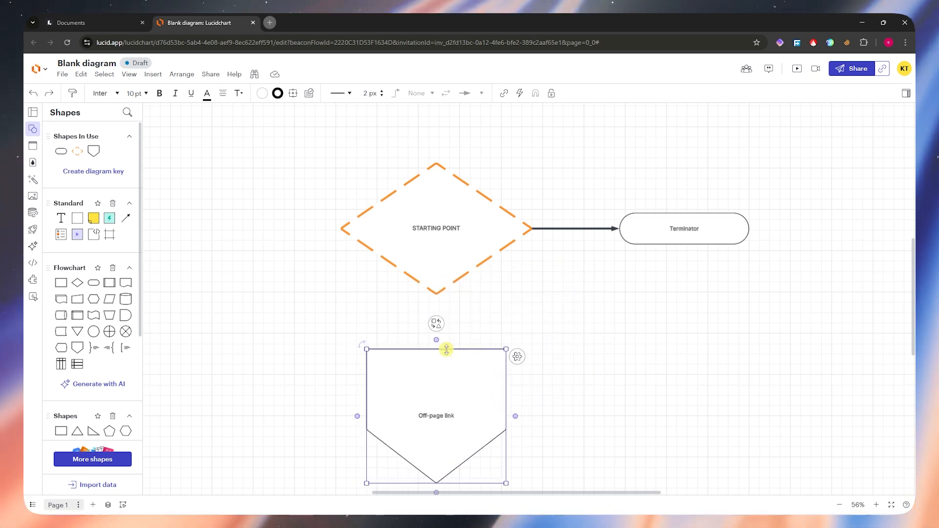
# Draw arrows from the diamond's bottom corner to the top of the Off-page link and to the left end of the Terminator
pyautogui.moveTo(437, 297)
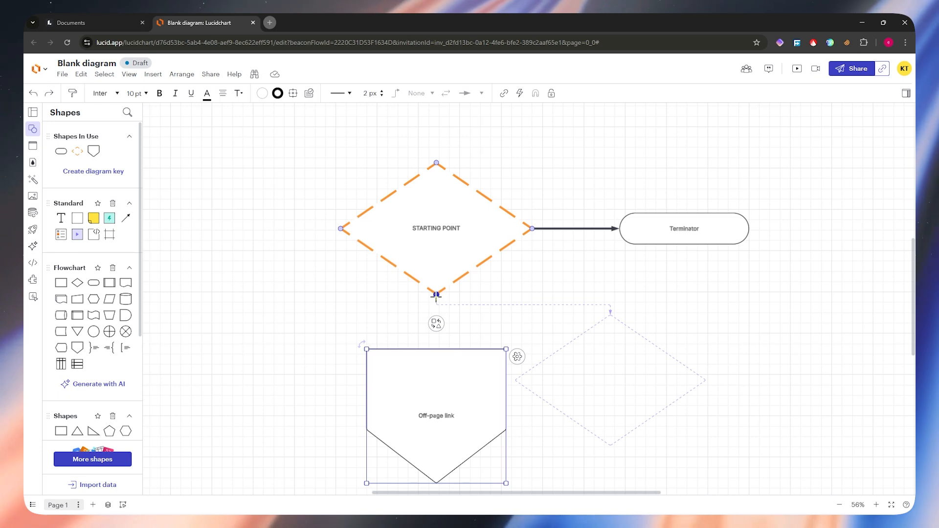
pyautogui.moveTo(436, 303); pyautogui.dragTo(436, 349)
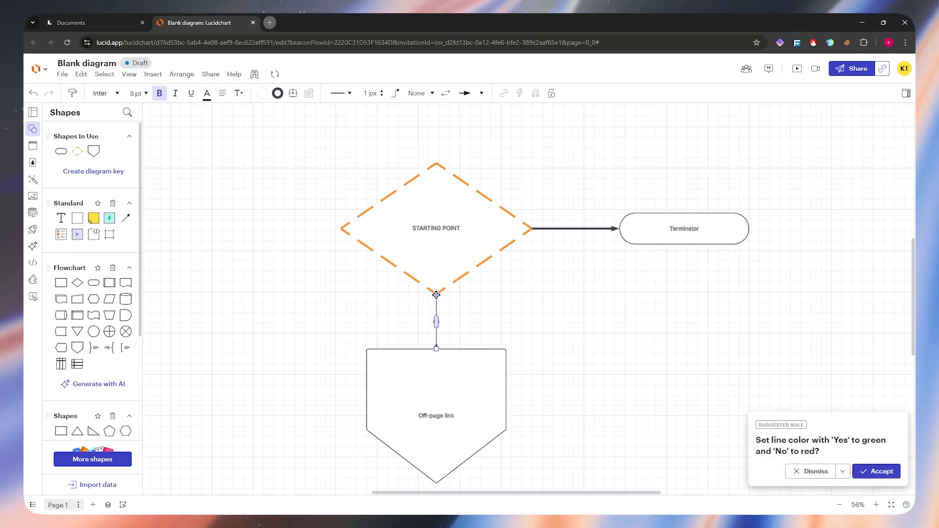
pyautogui.click(454, 310)
pyautogui.moveTo(436, 293); pyautogui.dragTo(621, 229)
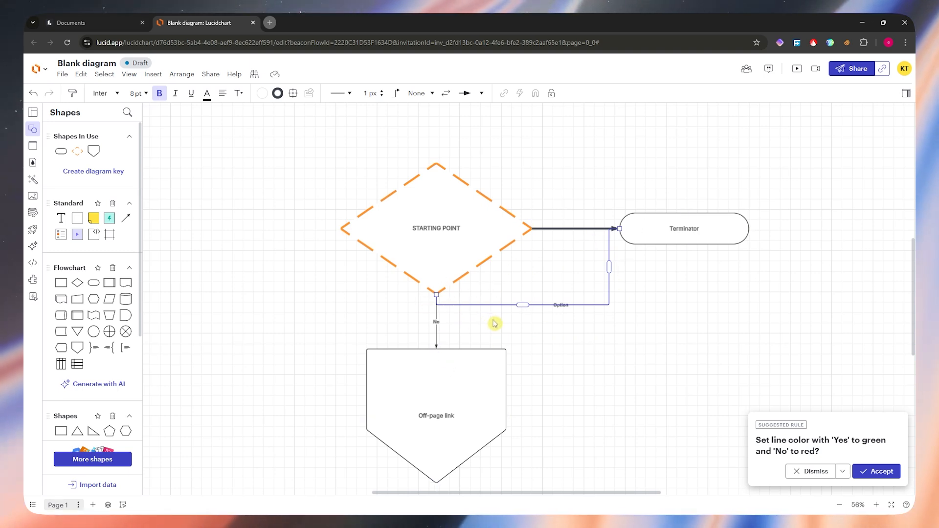
pyautogui.click(495, 320)
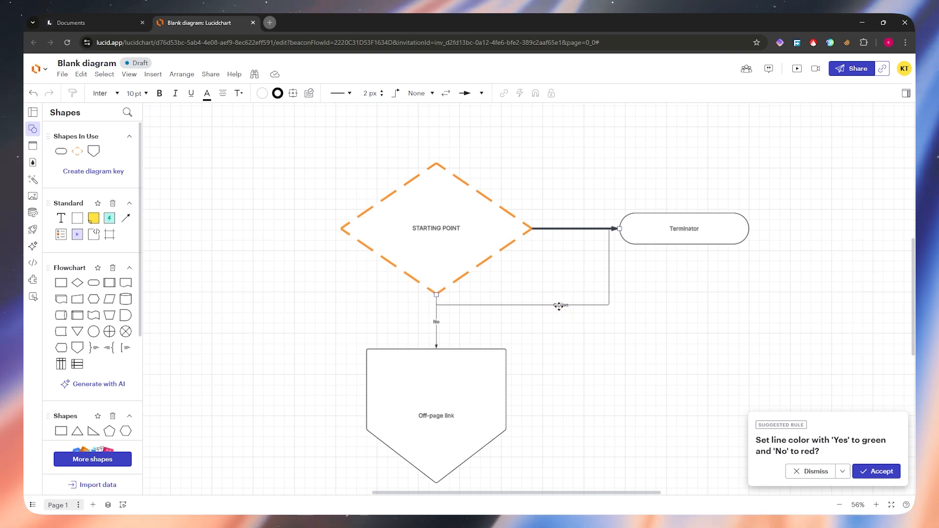
# Clear the "Option" and "No" labels from the two connectors leaving the diamond's bottom corner
pyautogui.click(561, 306)
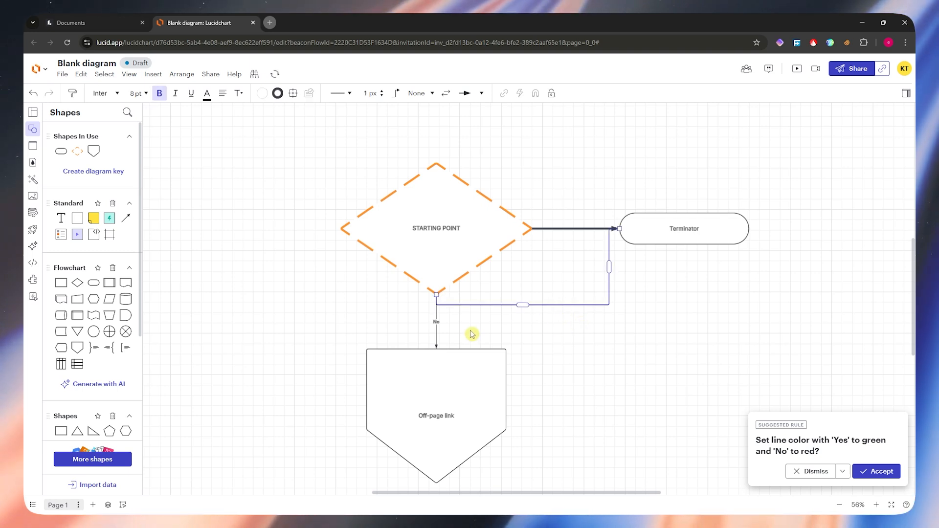
pyautogui.click(436, 322)
pyautogui.press('BackSpace')
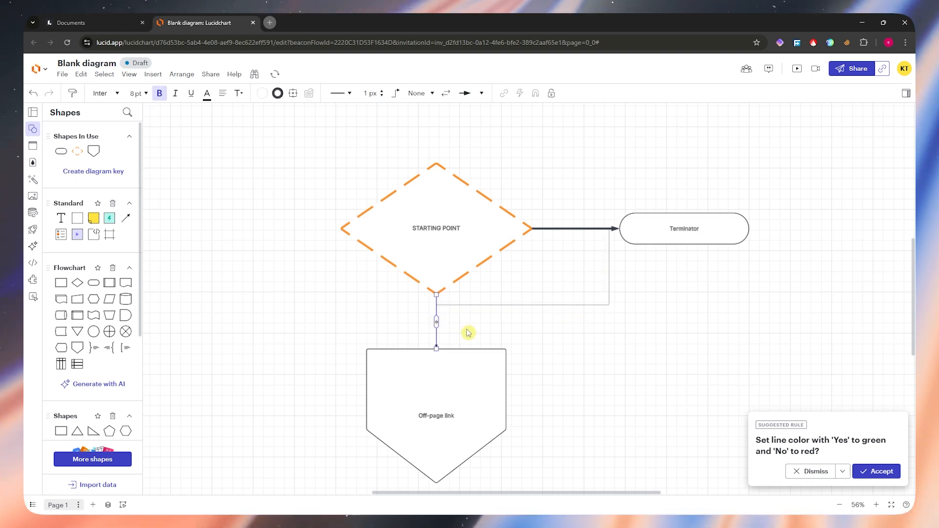
pyautogui.press('BackSpace')
pyautogui.click(465, 325)
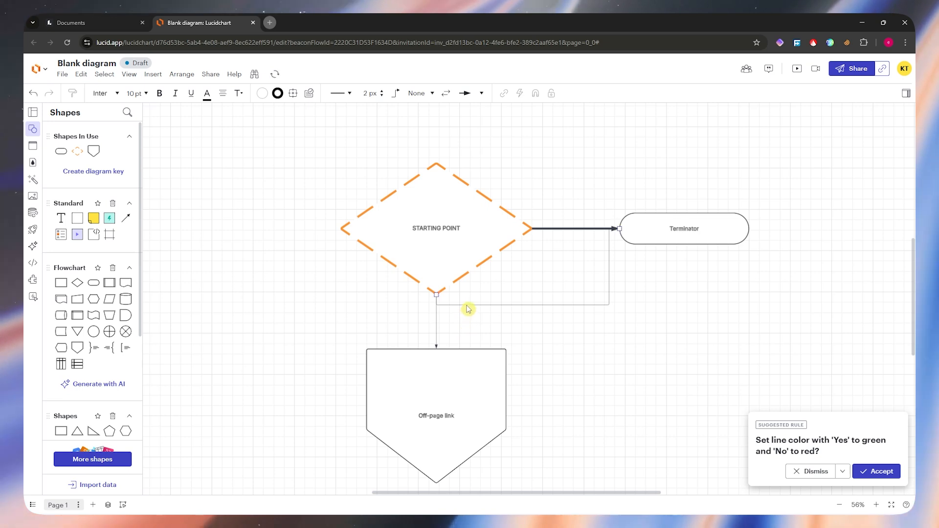
# Set the line width of both connectors leaving the diamond's bottom corner to 8 px
pyautogui.click(465, 305)
pyautogui.click(370, 93)
pyautogui.write('8')
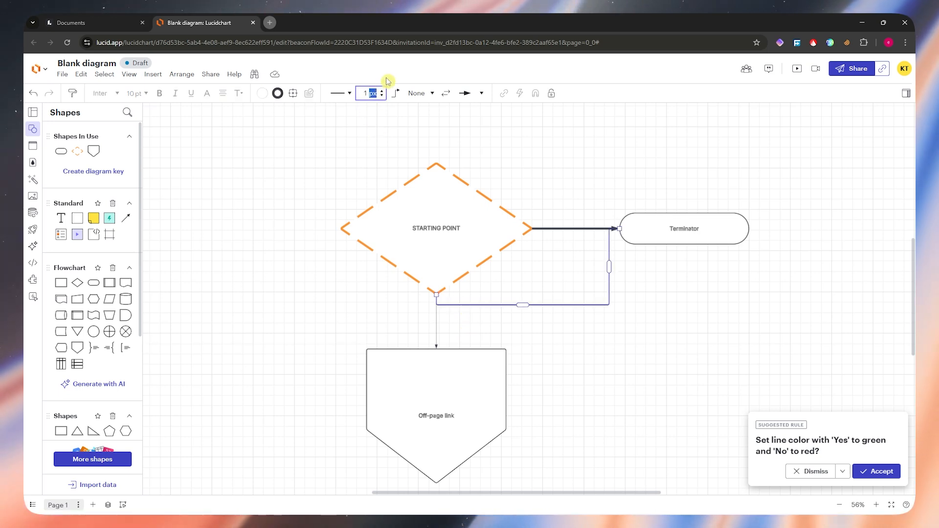
pyautogui.press('Return')
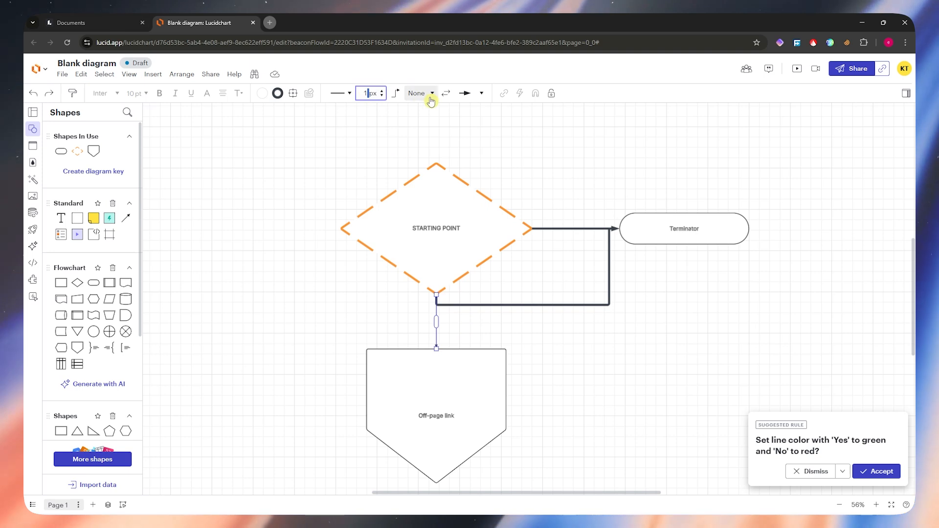
pyautogui.write('9')
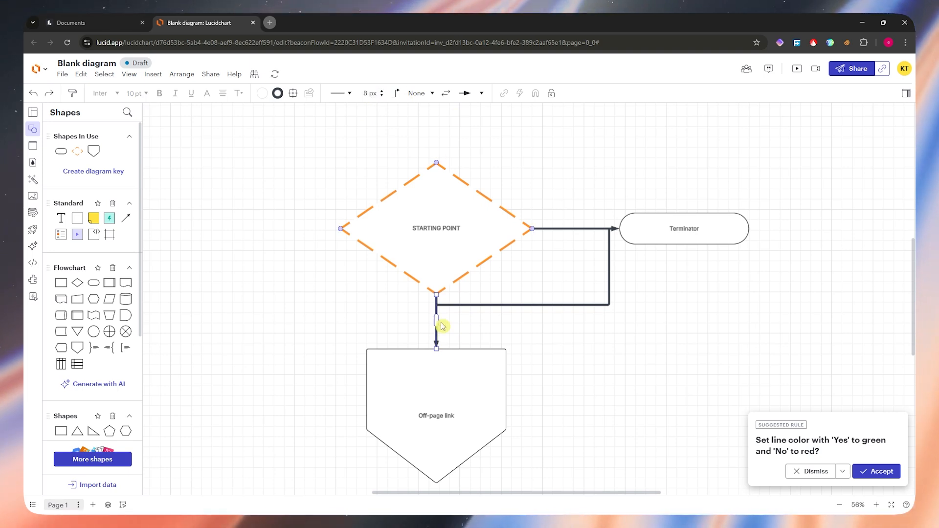
# Give the Off-page link shape a red dashed outline with a width of 10 px
pyautogui.click(478, 359)
pyautogui.click(275, 93)
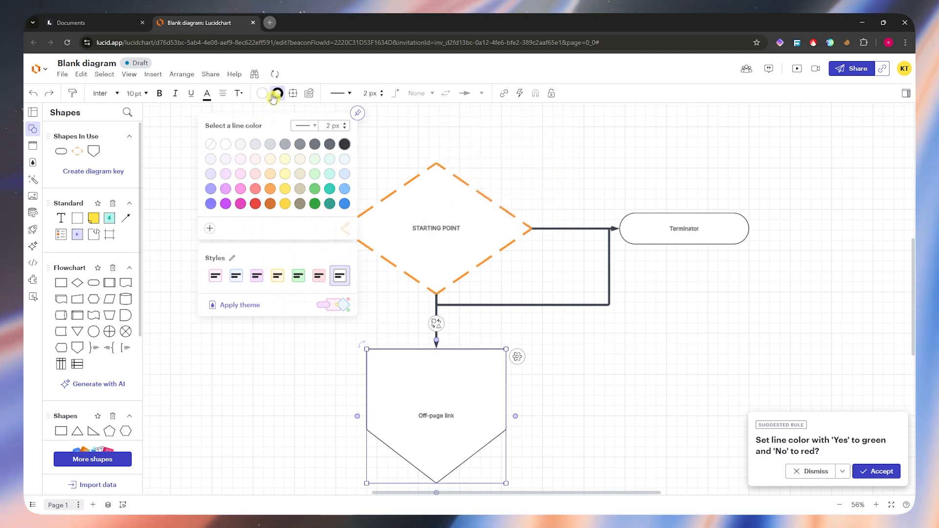
pyautogui.click(256, 205)
pyautogui.click(341, 93)
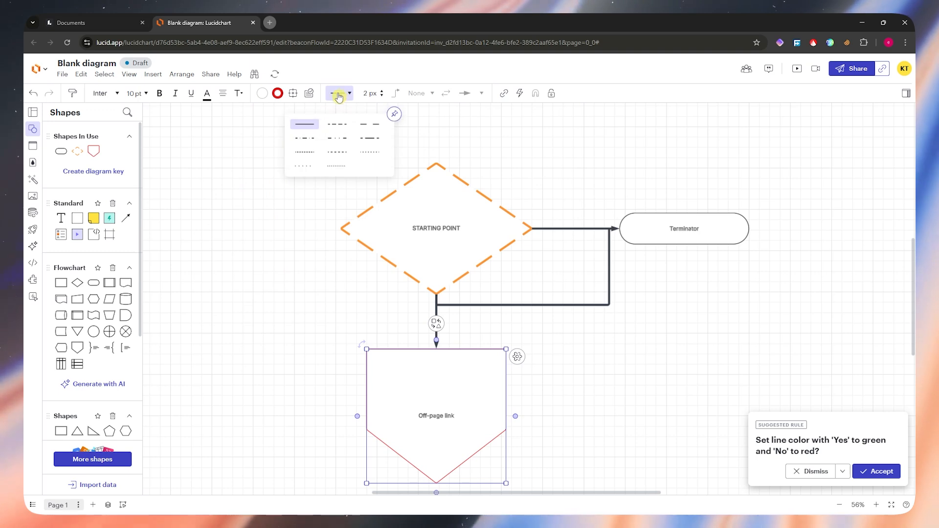
pyautogui.click(337, 124)
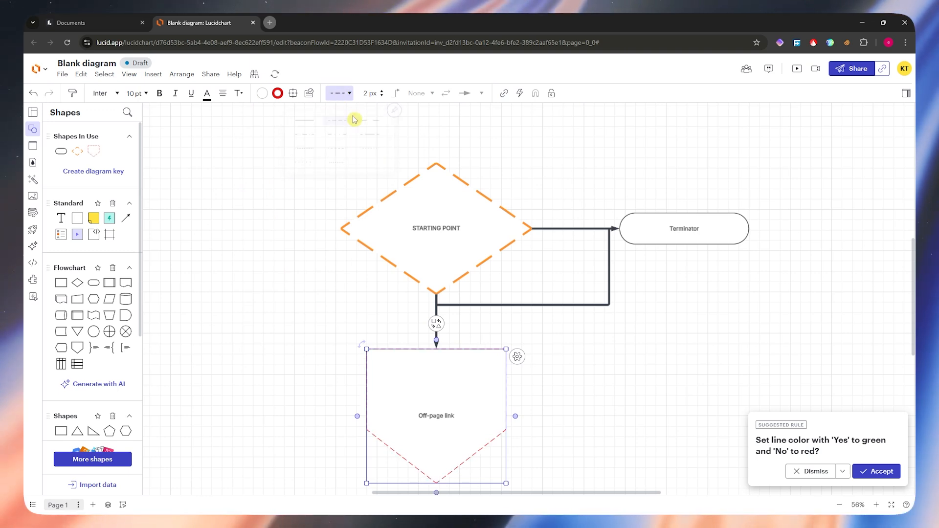
pyautogui.write('10')
pyautogui.press('Return')
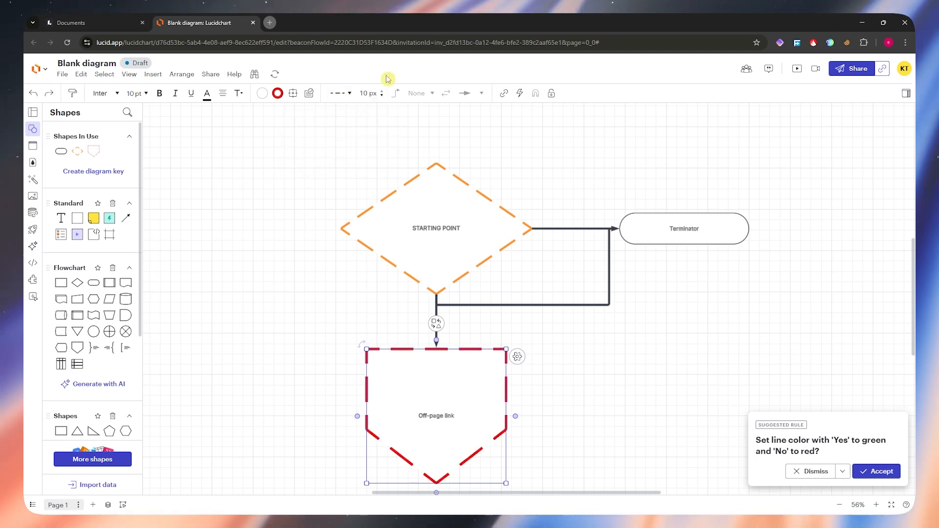
pyautogui.click(608, 417)
# Set the font size of the diamond's STARTING POINT text to 30 pt, keeping the Inter font
pyautogui.scroll(-5, 524, 315)
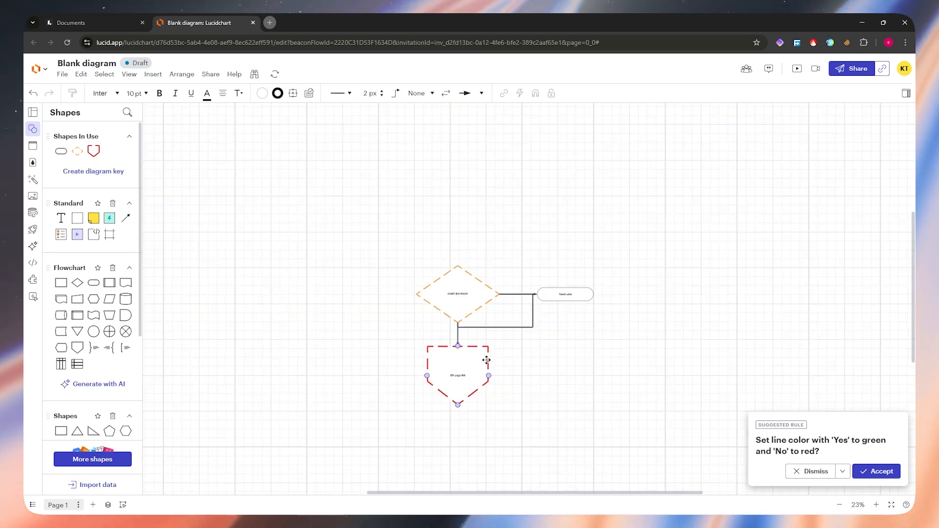
pyautogui.scroll(4, 487, 360)
pyautogui.scroll(2, 487, 278)
pyautogui.click(422, 233)
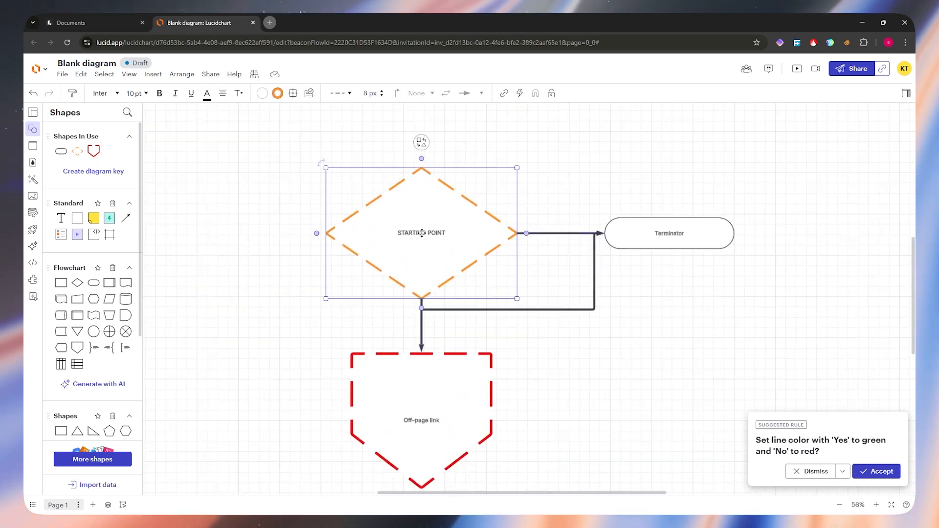
pyautogui.doubleClick(422, 233)
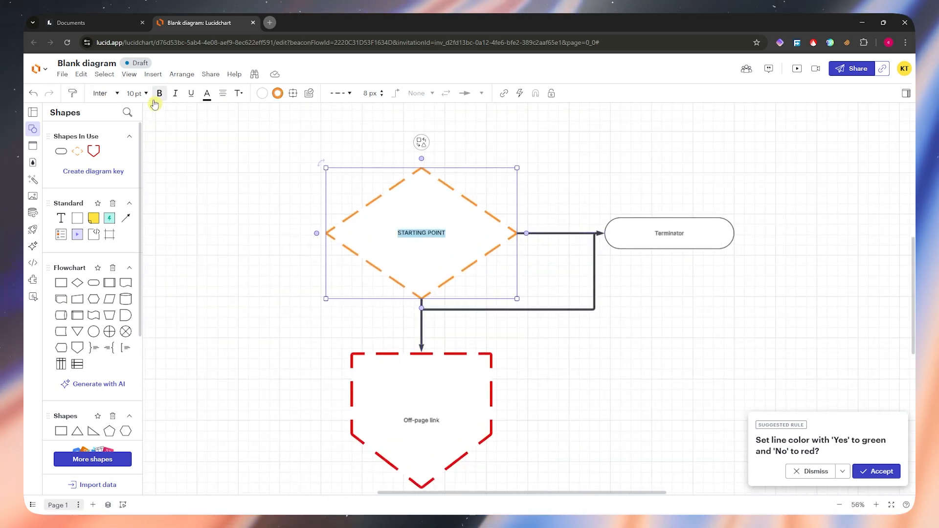
pyautogui.click(138, 94)
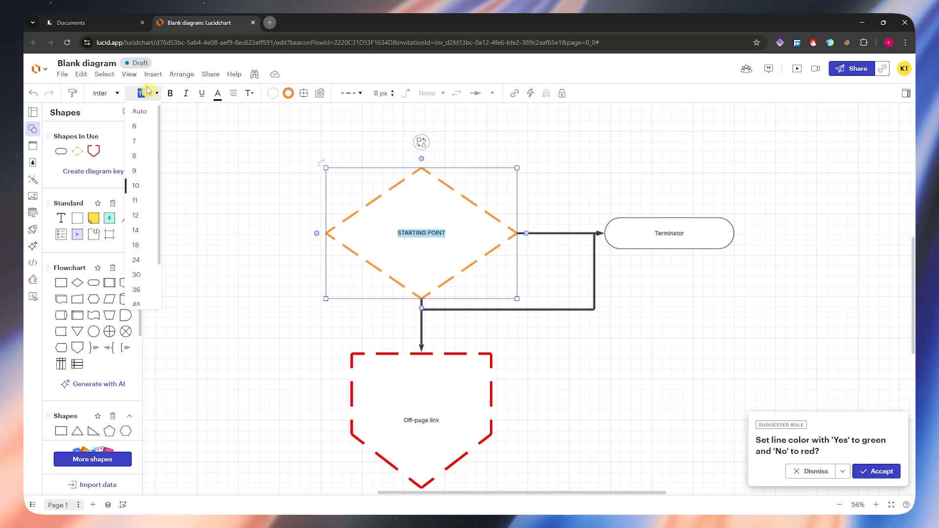
pyautogui.write('30')
pyautogui.press('Return')
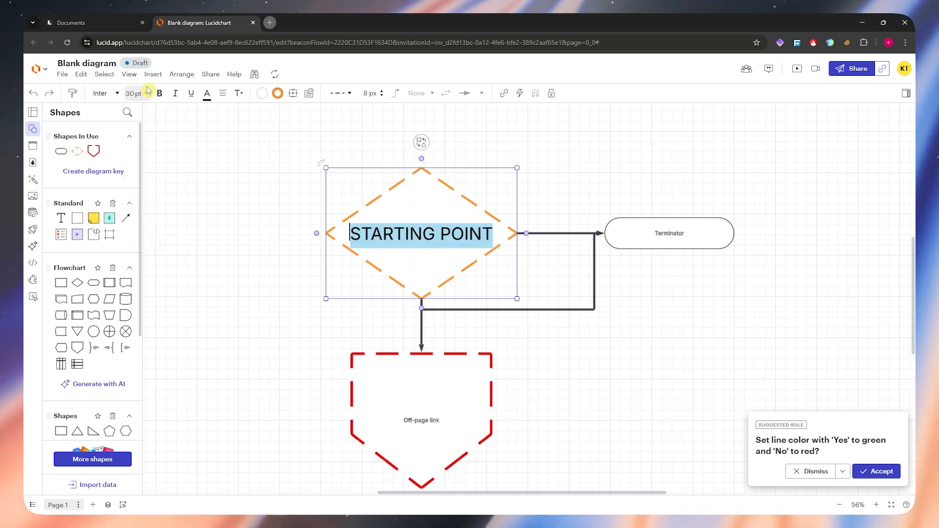
pyautogui.click(110, 93)
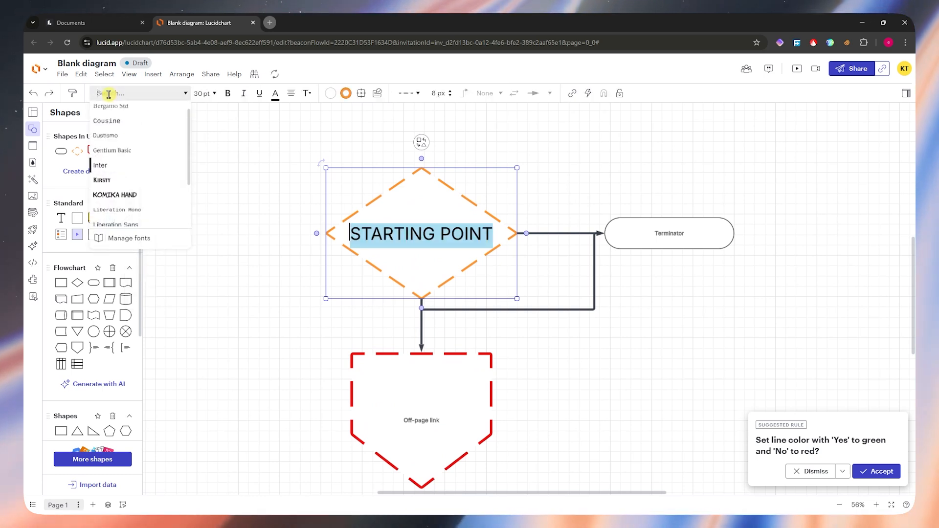
pyautogui.click(540, 183)
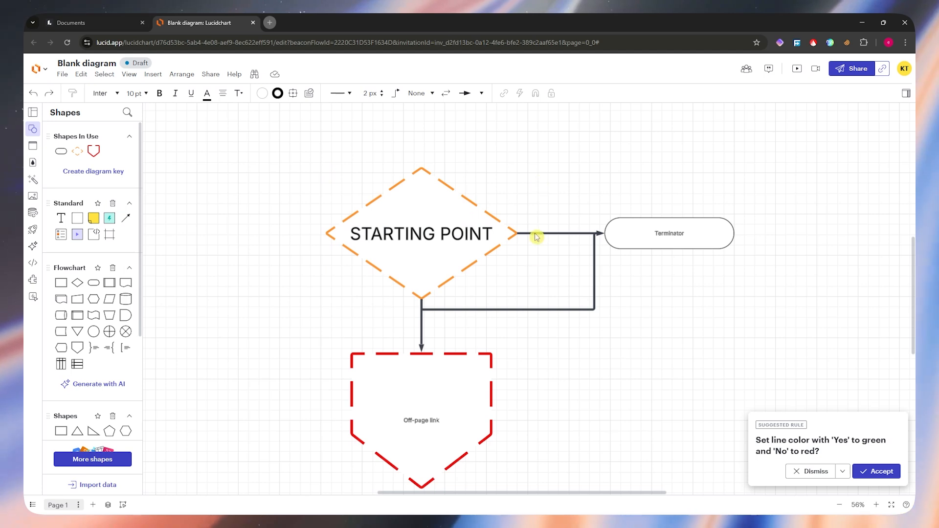
pyautogui.scroll(3, 435, 164)
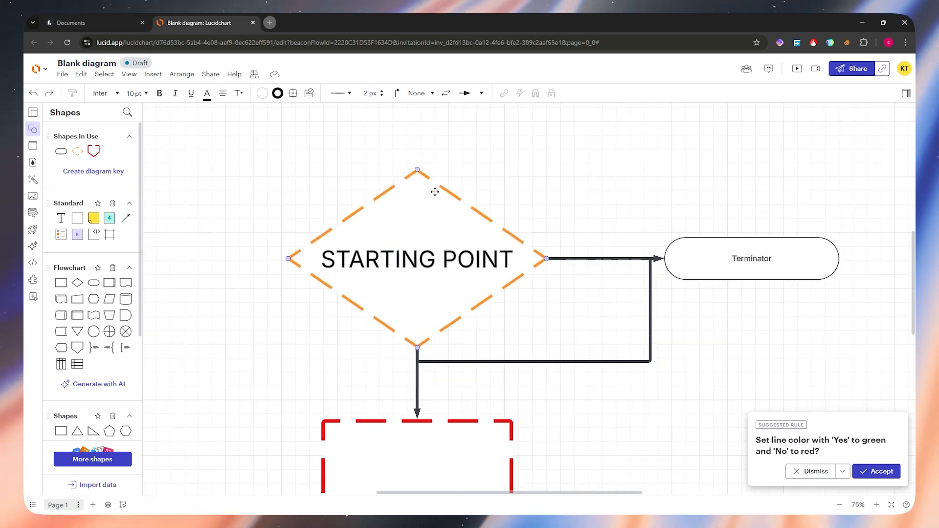
pyautogui.scroll(-4, 448, 203)
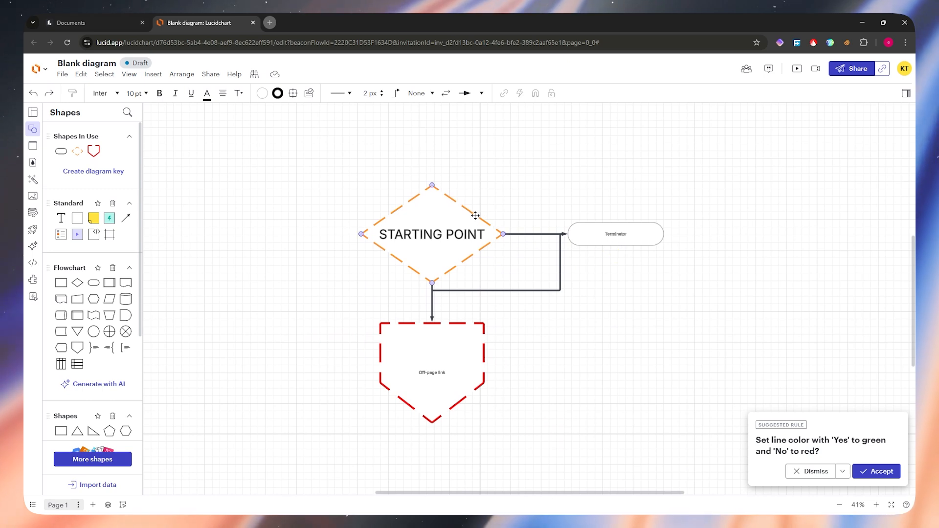
pyautogui.click(593, 232)
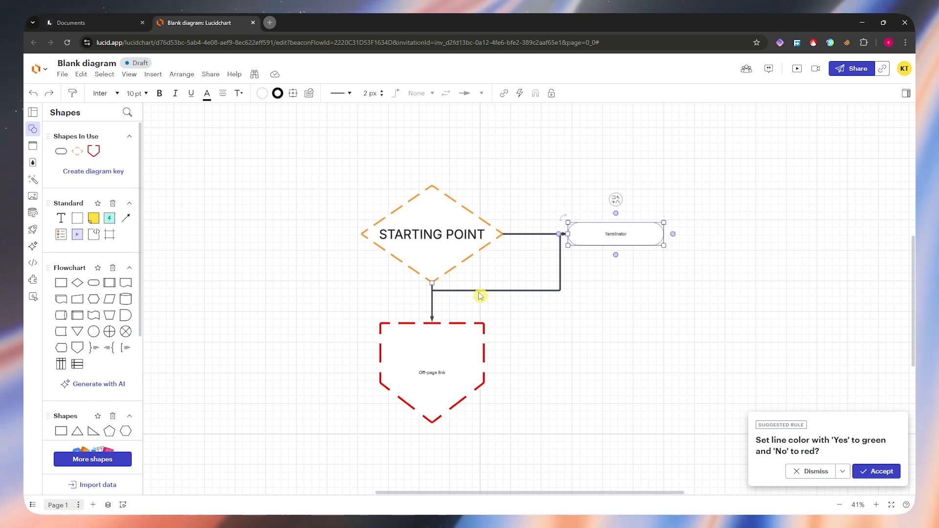
pyautogui.click(443, 237)
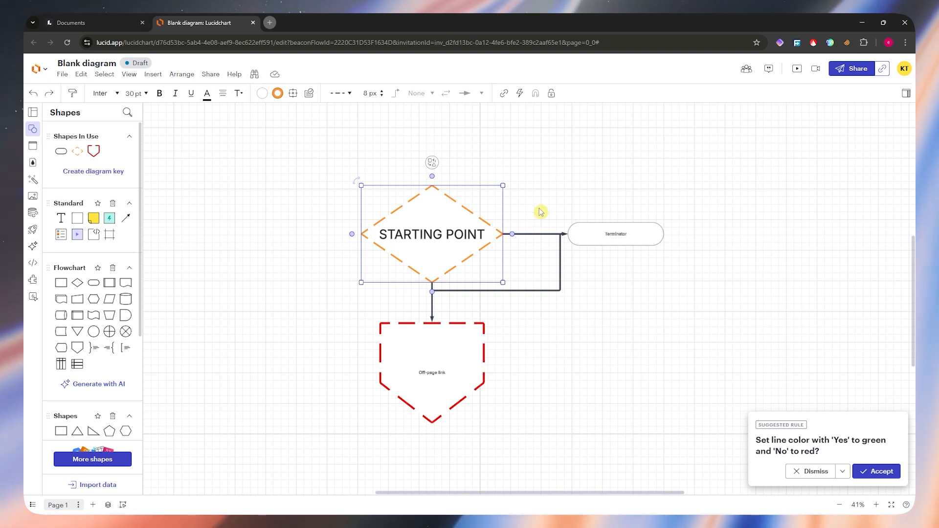
pyautogui.click(577, 186)
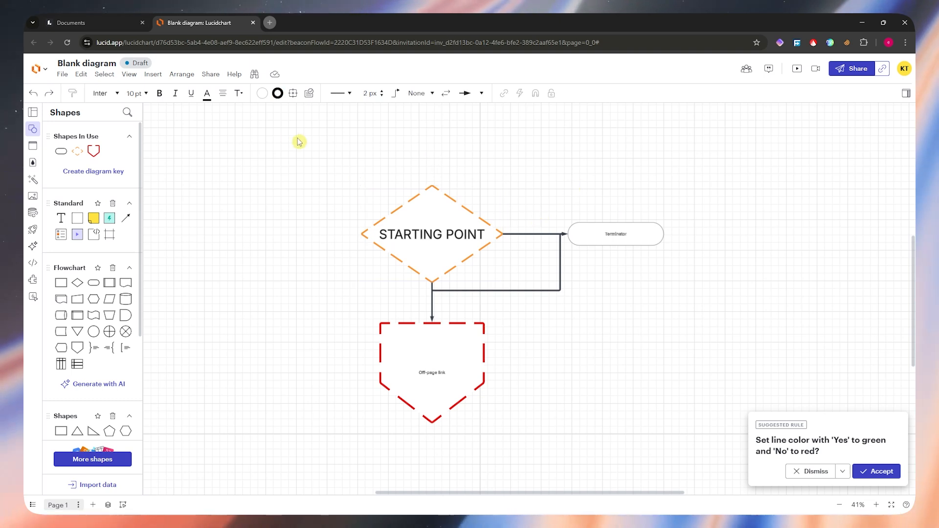
# Go back to the Lucid documents overview and open the template gallery for creating a new Lucidchart document
pyautogui.click(63, 75)
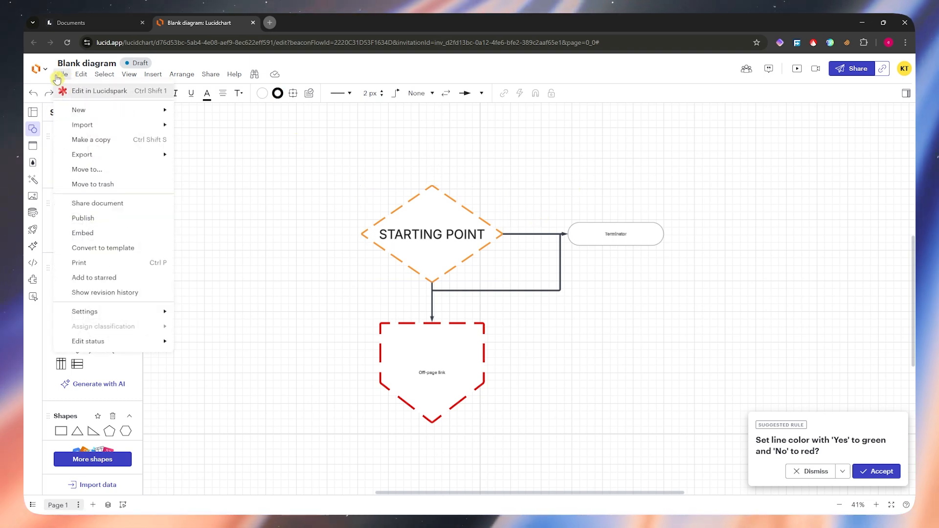
pyautogui.click(38, 70)
pyautogui.click(59, 97)
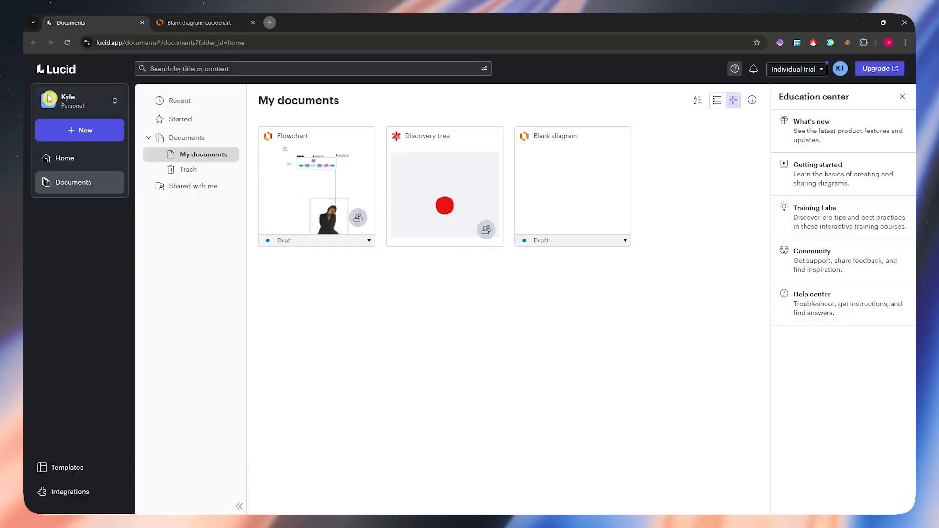
pyautogui.click(72, 122)
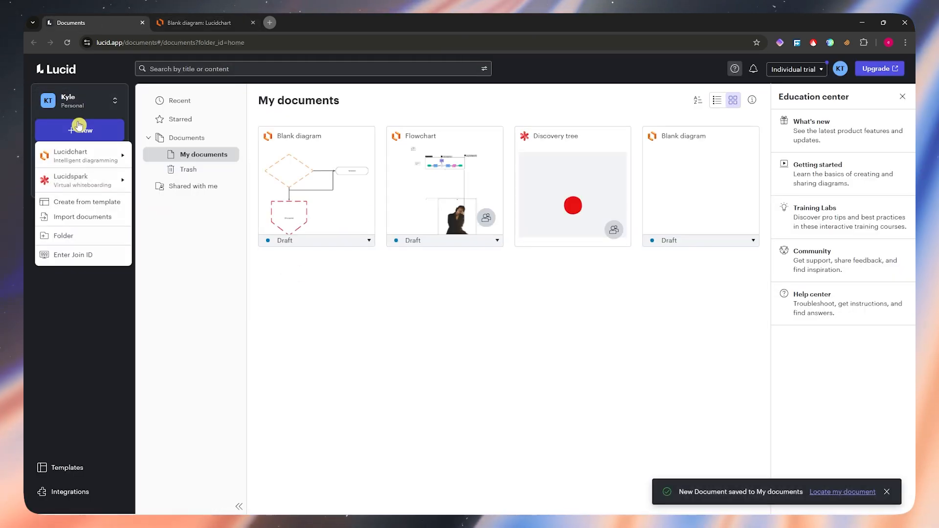
pyautogui.moveTo(83, 154)
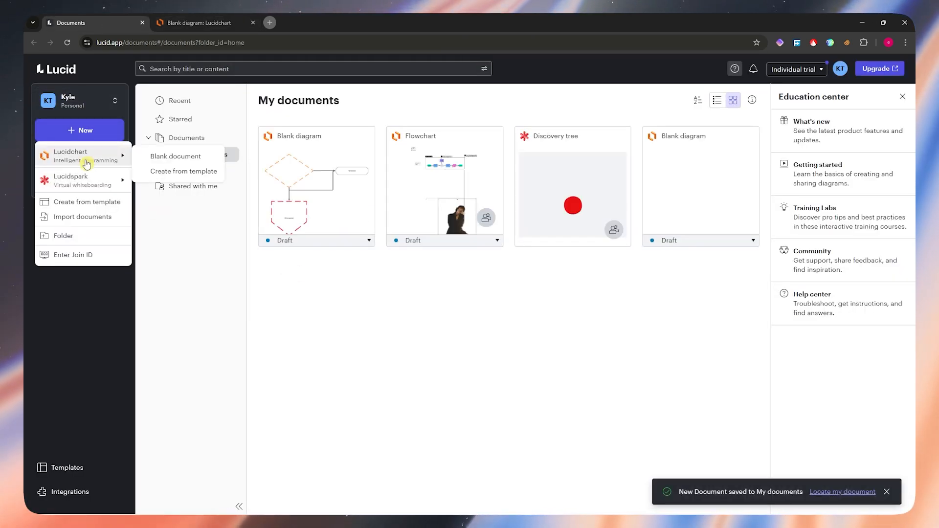
pyautogui.click(185, 172)
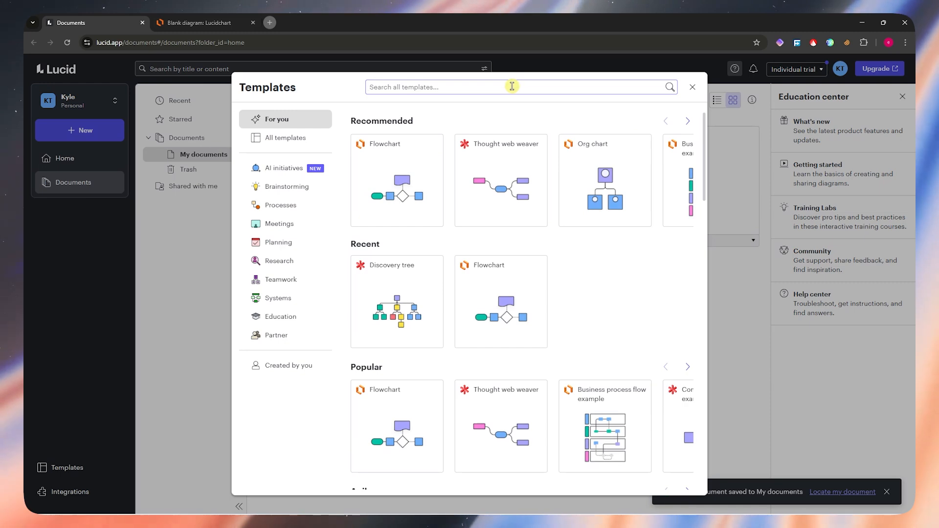
# Search the templates for "mind map" and create a new board from the Sticky note mind map template
pyautogui.write('mind')
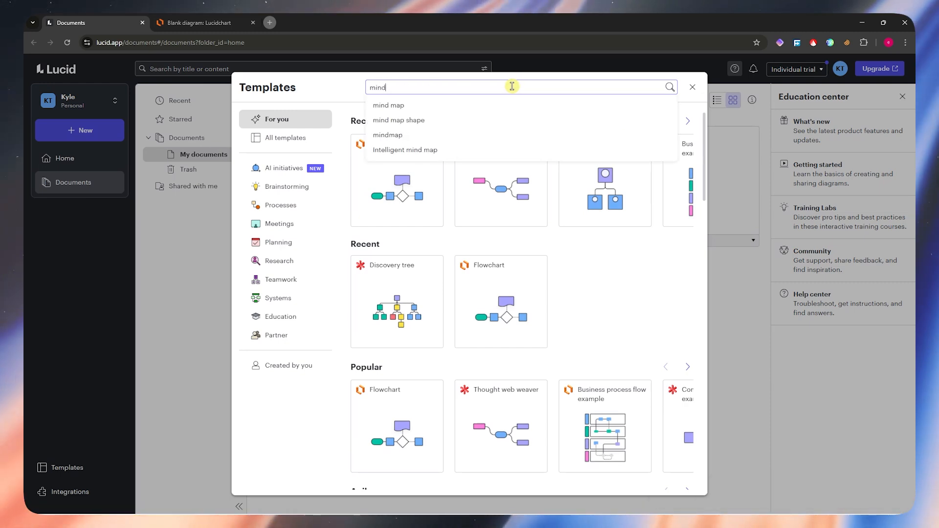
pyautogui.write(' map')
pyautogui.press('Return')
pyautogui.scroll(-2, 545, 347)
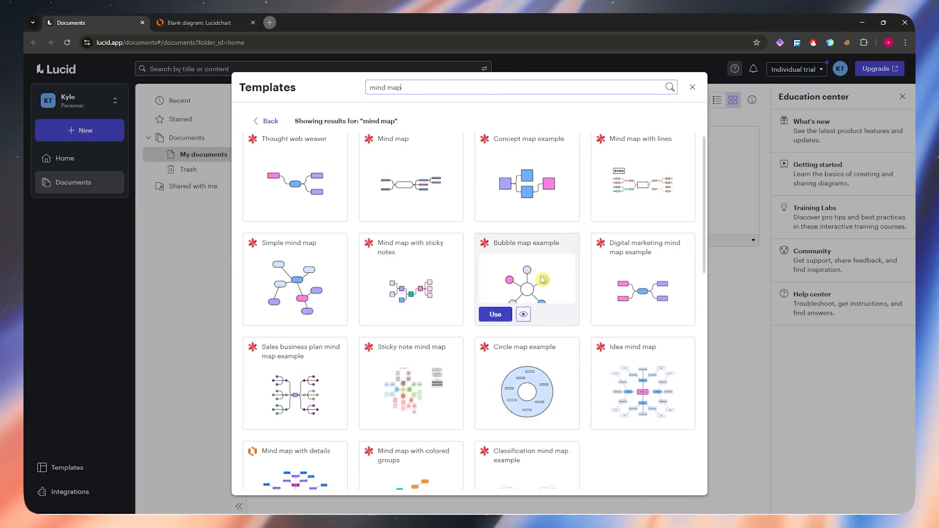
pyautogui.scroll(4, 541, 342)
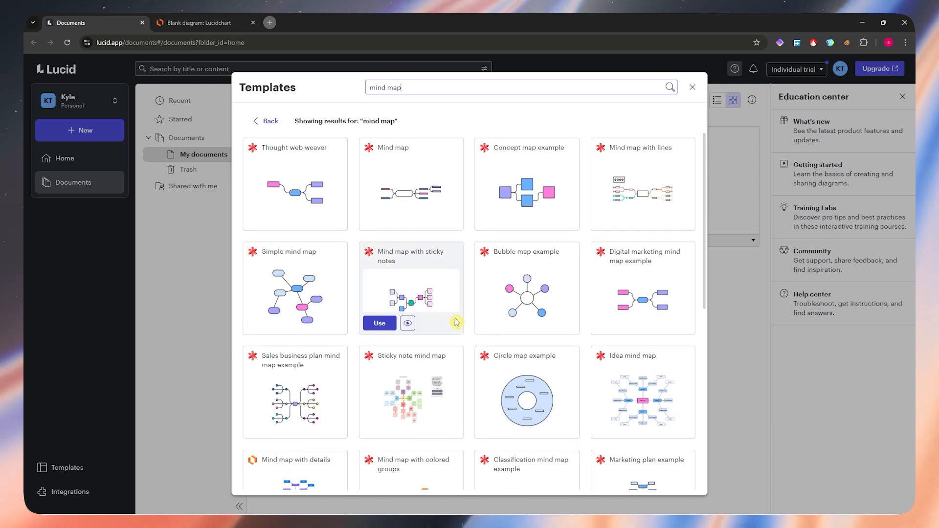
pyautogui.moveTo(383, 427)
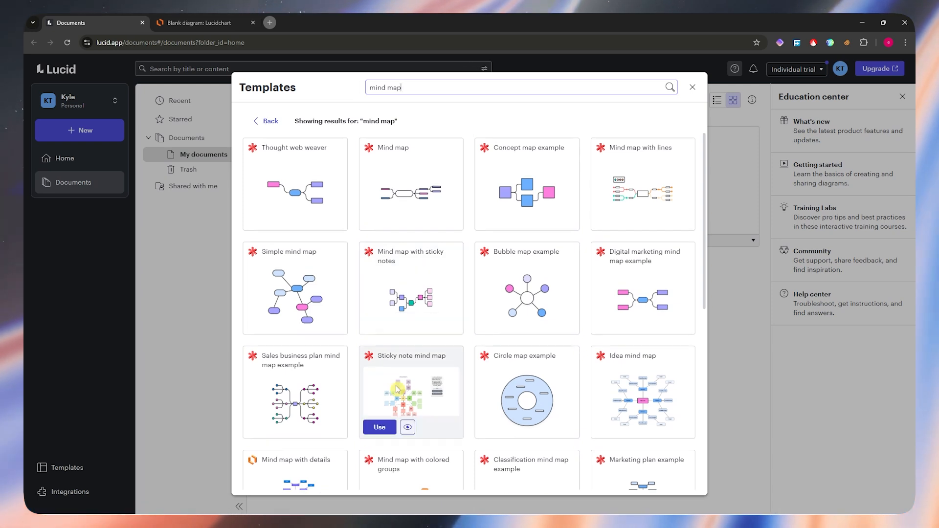
pyautogui.click(380, 428)
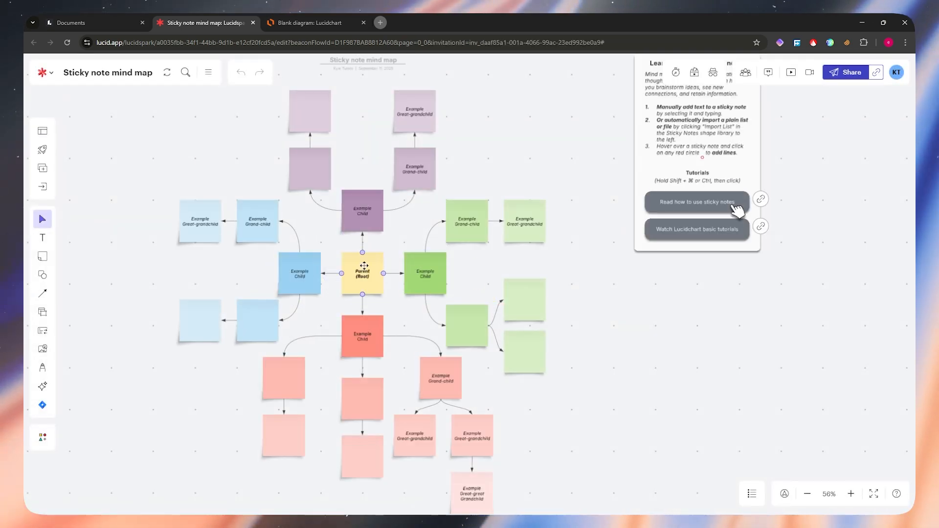
# Examine the Parent (Root) sticky note, the Example Child notes around it and the branches leading from them
pyautogui.click(363, 266)
pyautogui.scroll(10, 365, 271)
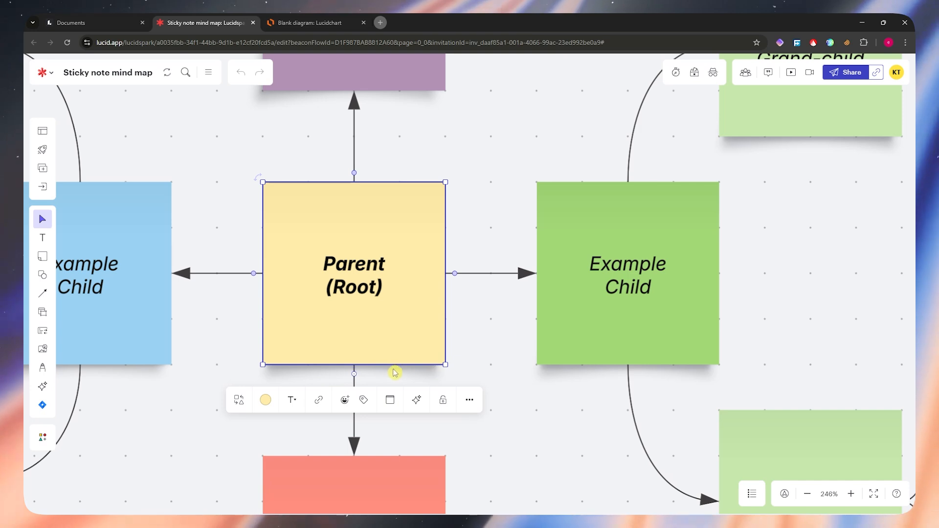
pyautogui.click(664, 198)
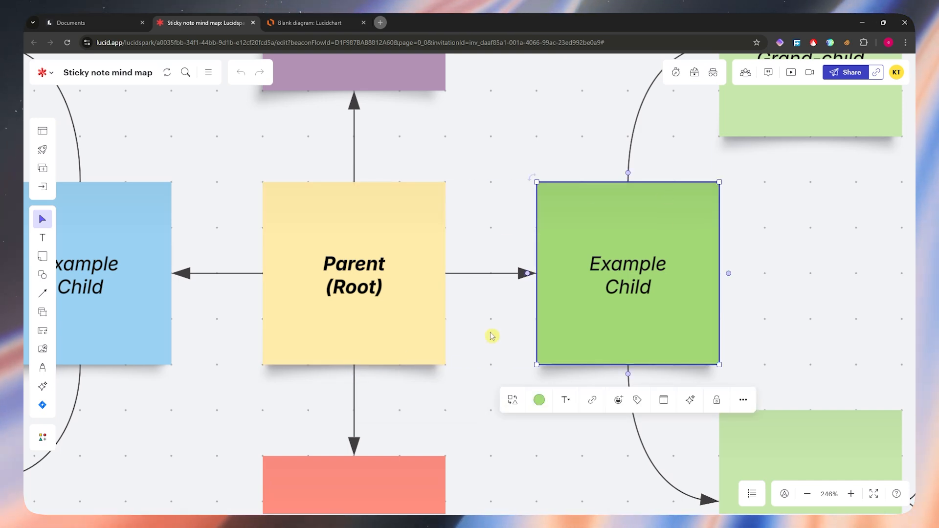
pyautogui.click(486, 386)
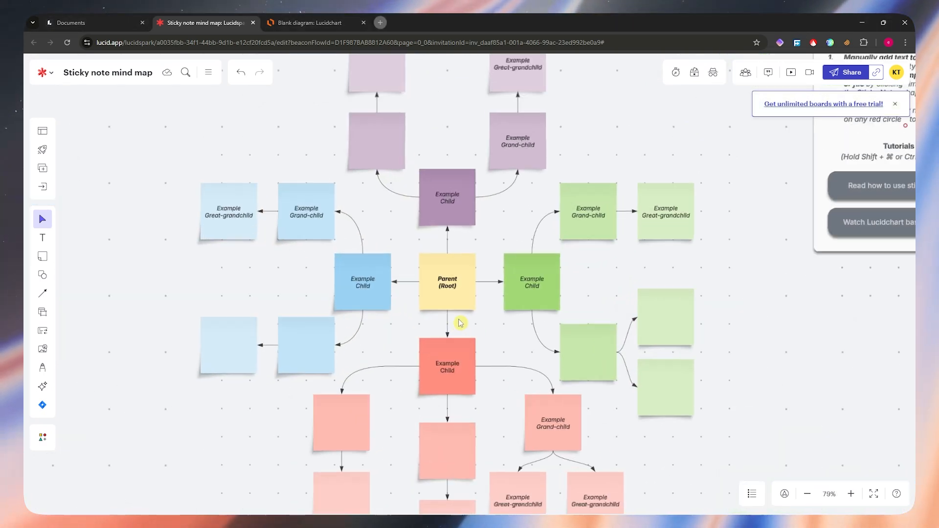
pyautogui.scroll(6, 460, 323)
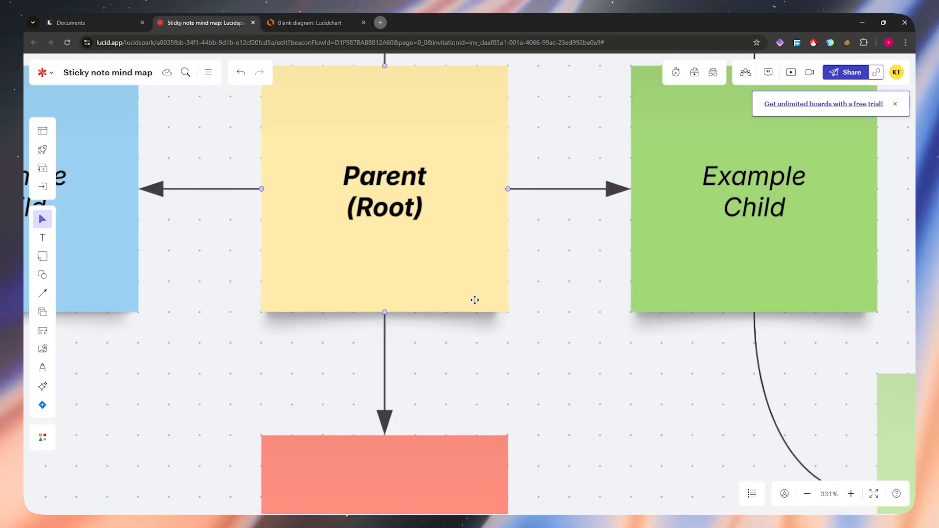
pyautogui.scroll(-3, 474, 296)
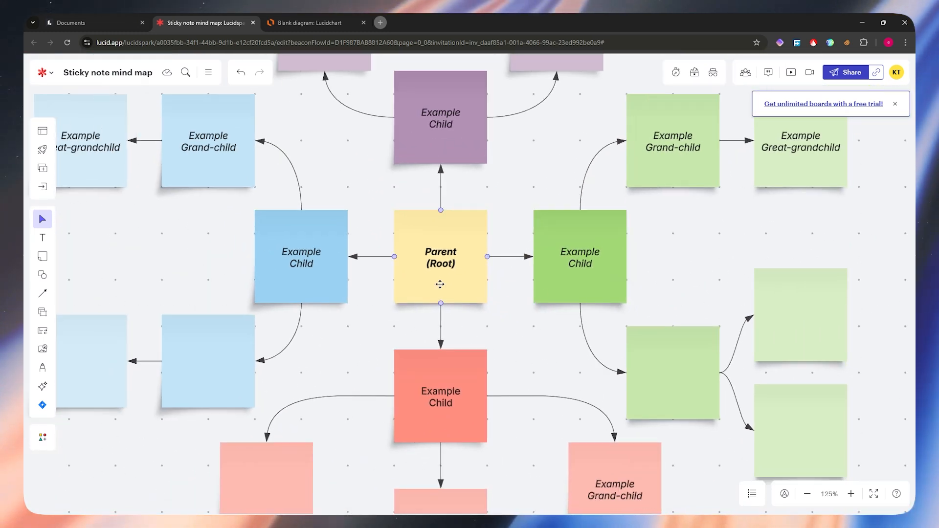
pyautogui.scroll(-2, 429, 283)
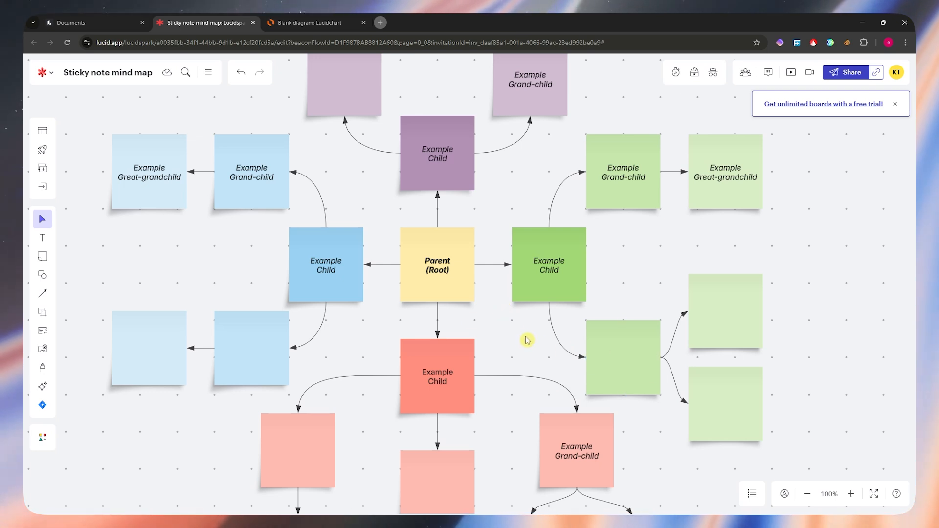
pyautogui.scroll(5, 499, 269)
pyautogui.scroll(-8, 499, 268)
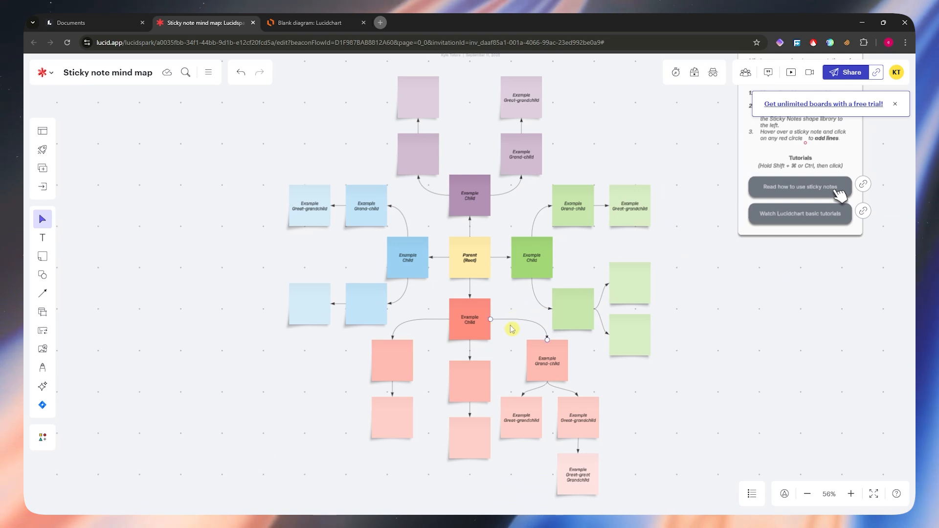
# Duplicate the upper blank pale green sticky note to its right and connect the original to the copy with an arrow
pyautogui.click(630, 271)
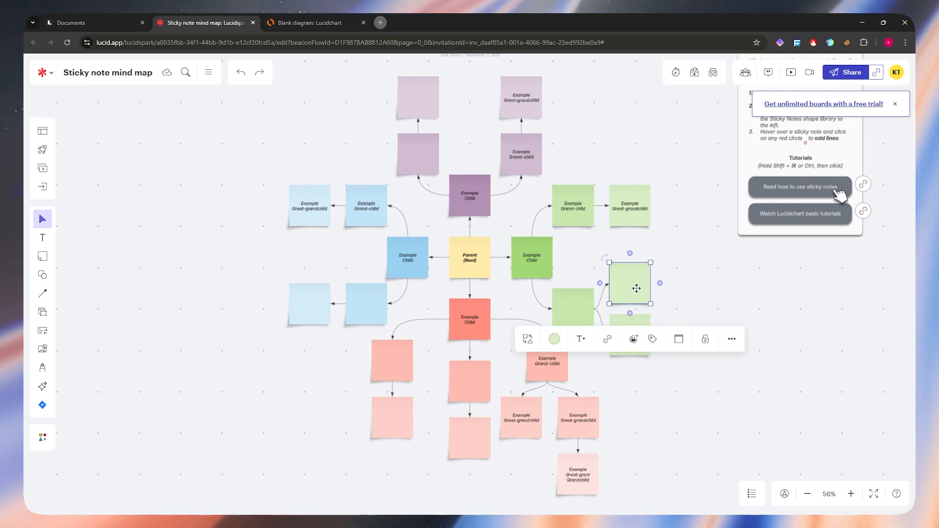
pyautogui.moveTo(632, 291); pyautogui.dragTo(709, 289)
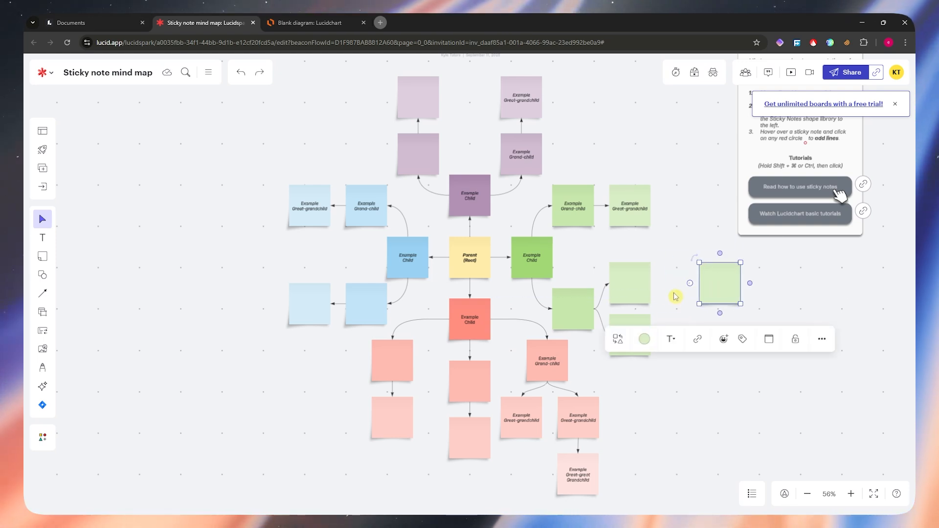
pyautogui.moveTo(650, 283); pyautogui.dragTo(699, 283)
pyautogui.click(722, 377)
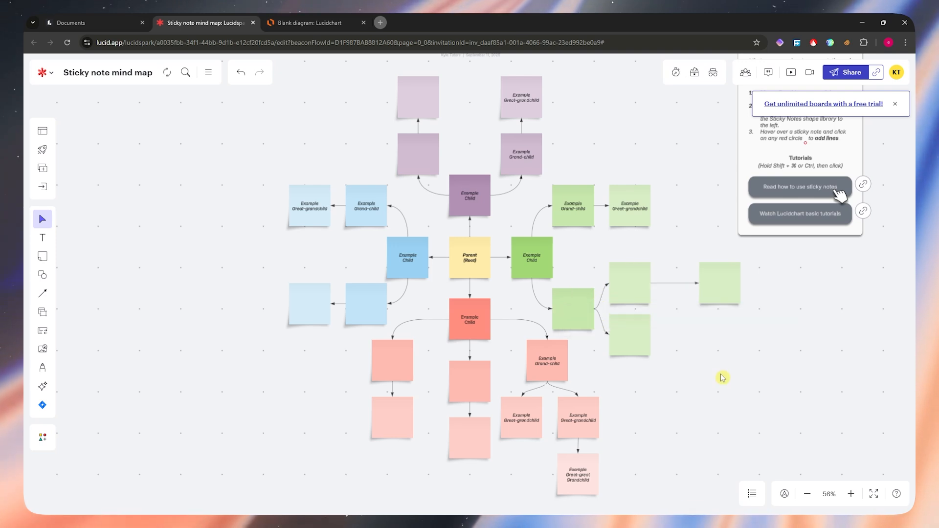
# Inspect the connectors on the blank green notes, the purple Example Grand-child note and the overall mind map layout
pyautogui.click(601, 297)
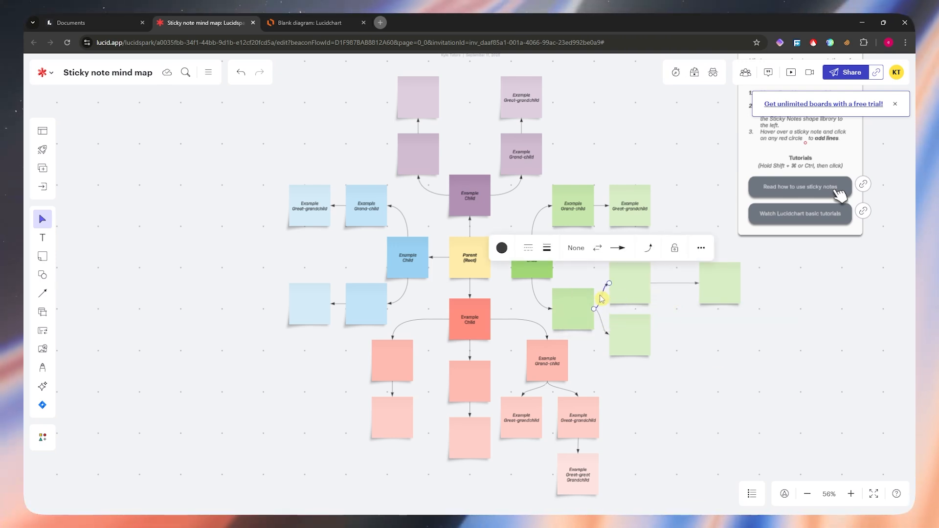
pyautogui.click(677, 284)
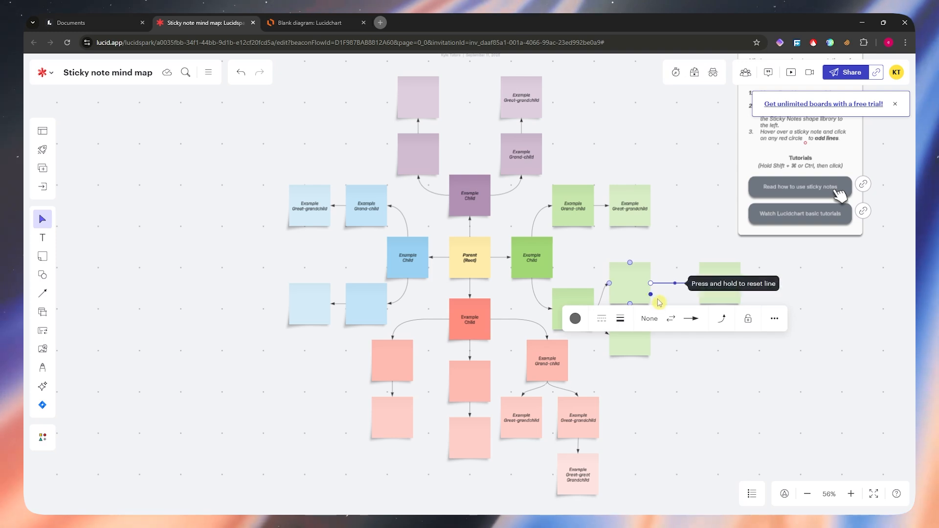
pyautogui.click(702, 376)
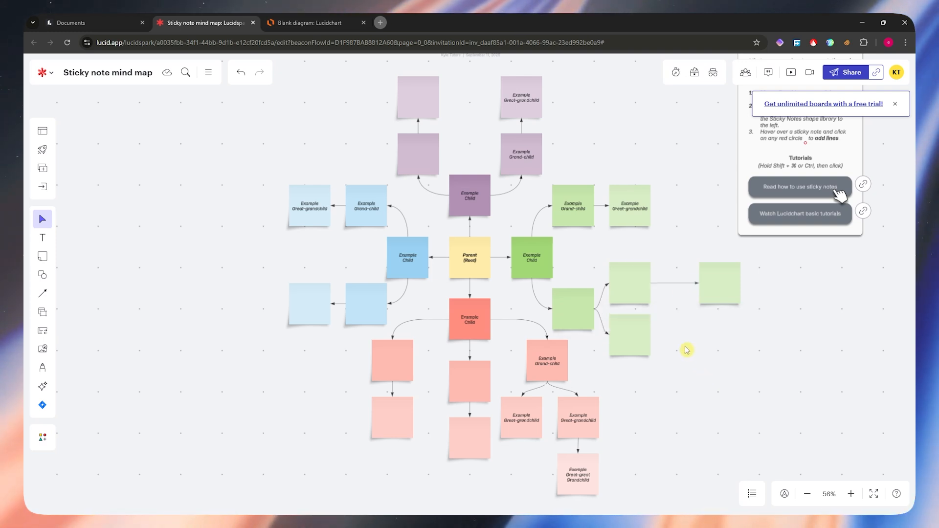
pyautogui.scroll(6, 687, 350)
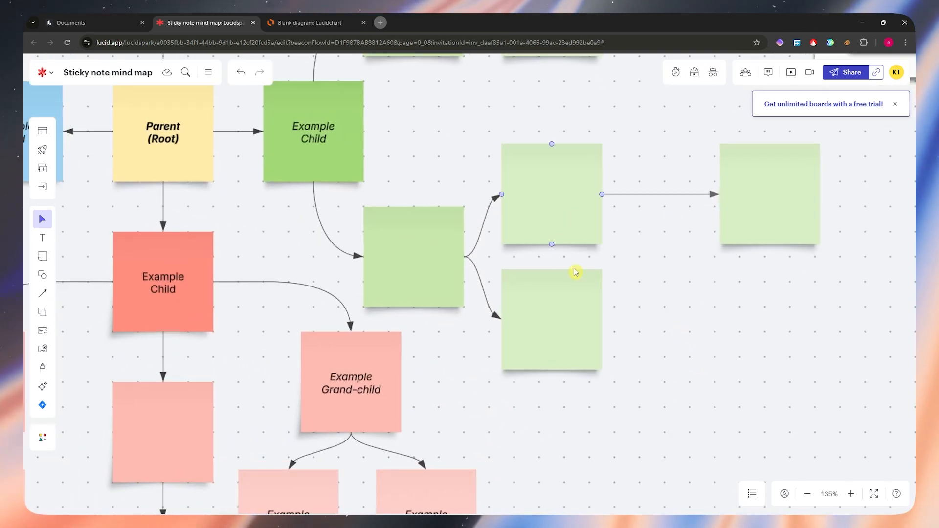
pyautogui.scroll(-8, 575, 272)
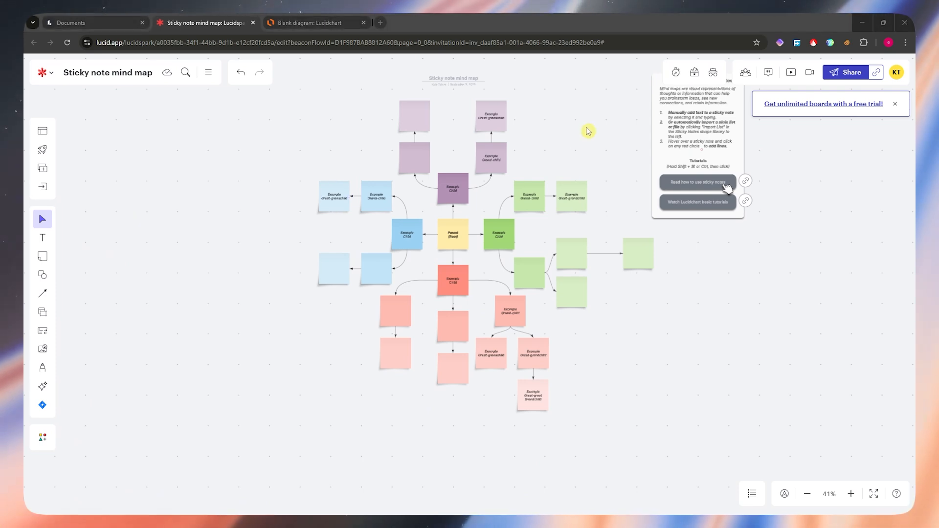
pyautogui.click(500, 166)
pyautogui.scroll(6, 501, 168)
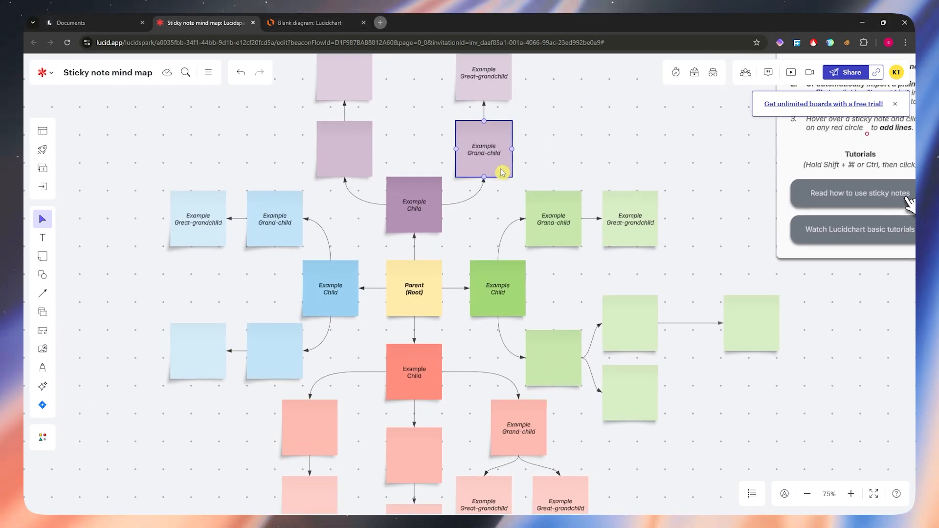
pyautogui.scroll(-4, 502, 173)
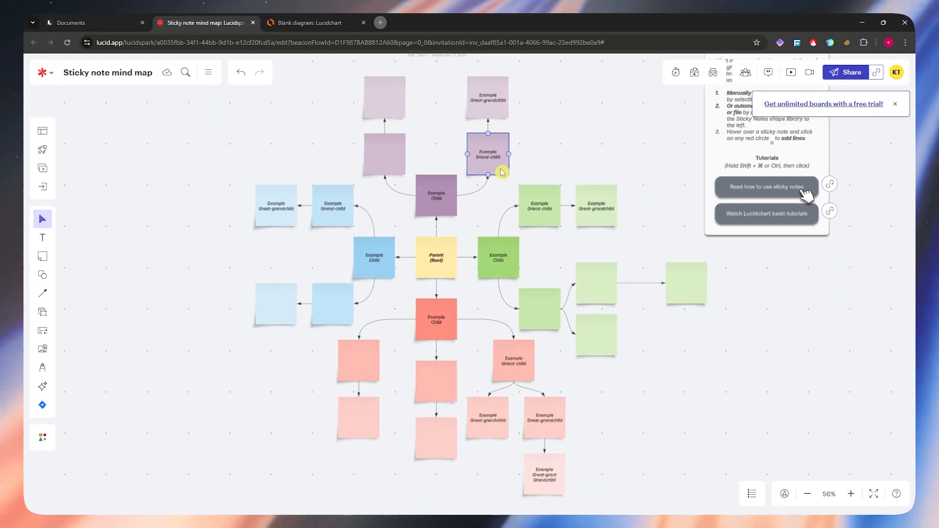